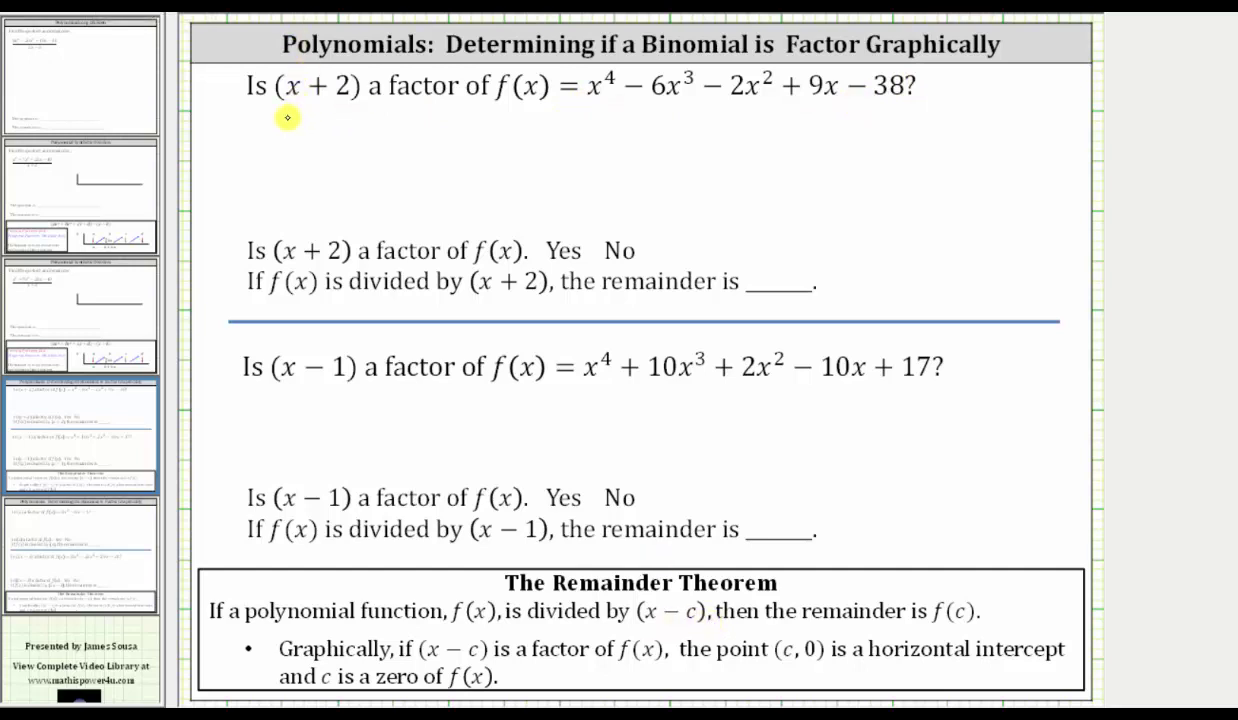
# - Write x − (−2) → c = −2 and f(−2) = 0 → (−2, 0) x-intercept?, then show the TI-84 Y= list
pyautogui.moveTo(291, 114)
pyautogui.mouseDown()
pyautogui.moveTo(285, 122)
pyautogui.moveTo(318, 113)
pyautogui.moveTo(447, 127)
pyautogui.moveTo(472, 117)
pyautogui.mouseUp()
pyautogui.moveTo(458, 124); pyautogui.dragTo(520, 127)
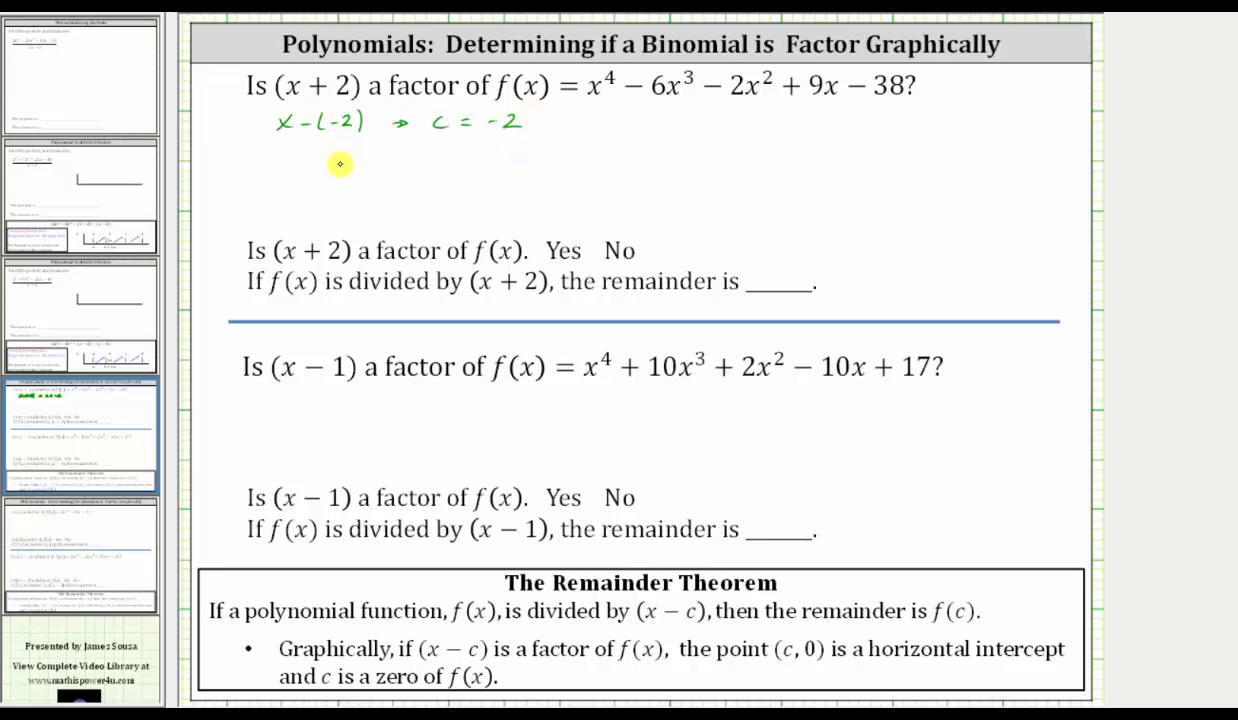
pyautogui.moveTo(340, 152)
pyautogui.mouseDown()
pyautogui.moveTo(336, 172)
pyautogui.moveTo(351, 160)
pyautogui.moveTo(577, 163)
pyautogui.mouseUp()
pyautogui.moveTo(588, 158)
pyautogui.mouseDown()
pyautogui.moveTo(663, 168)
pyautogui.moveTo(686, 156)
pyautogui.moveTo(679, 165)
pyautogui.moveTo(692, 170)
pyautogui.moveTo(776, 162)
pyautogui.mouseUp()
pyautogui.click(777, 172)
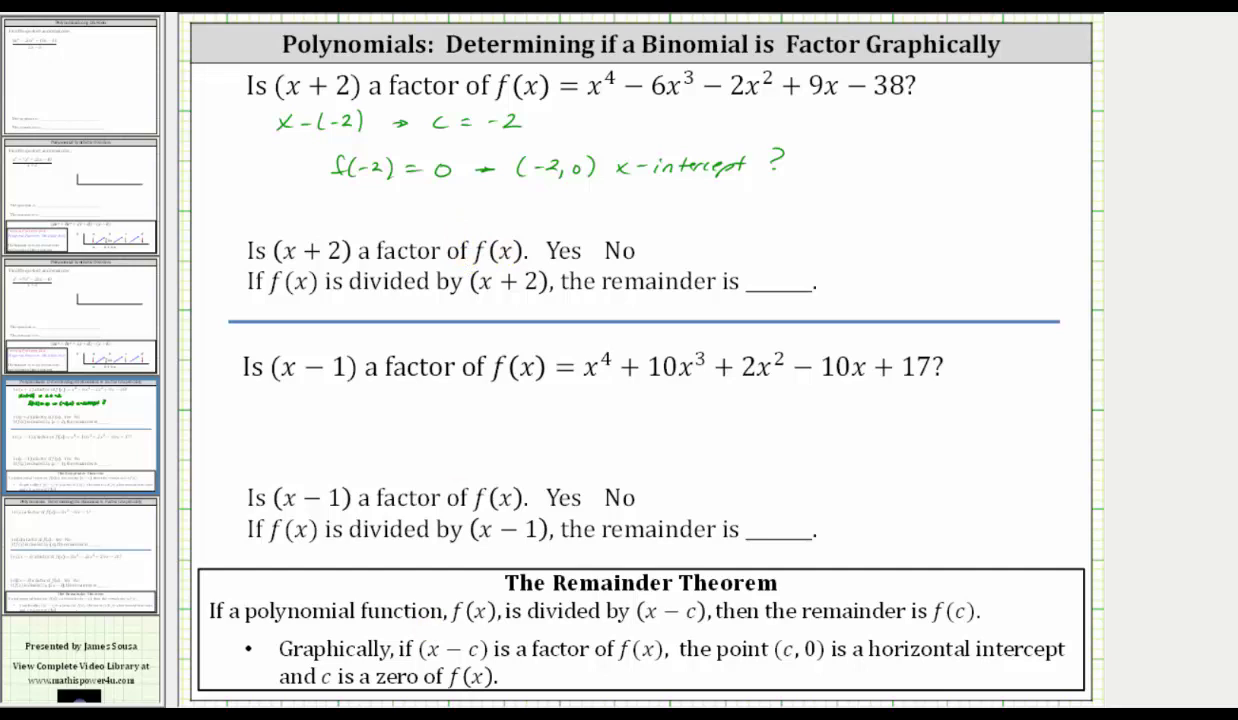
pyautogui.hotkey('alt', 'Tab')
pyautogui.click(985, 272)
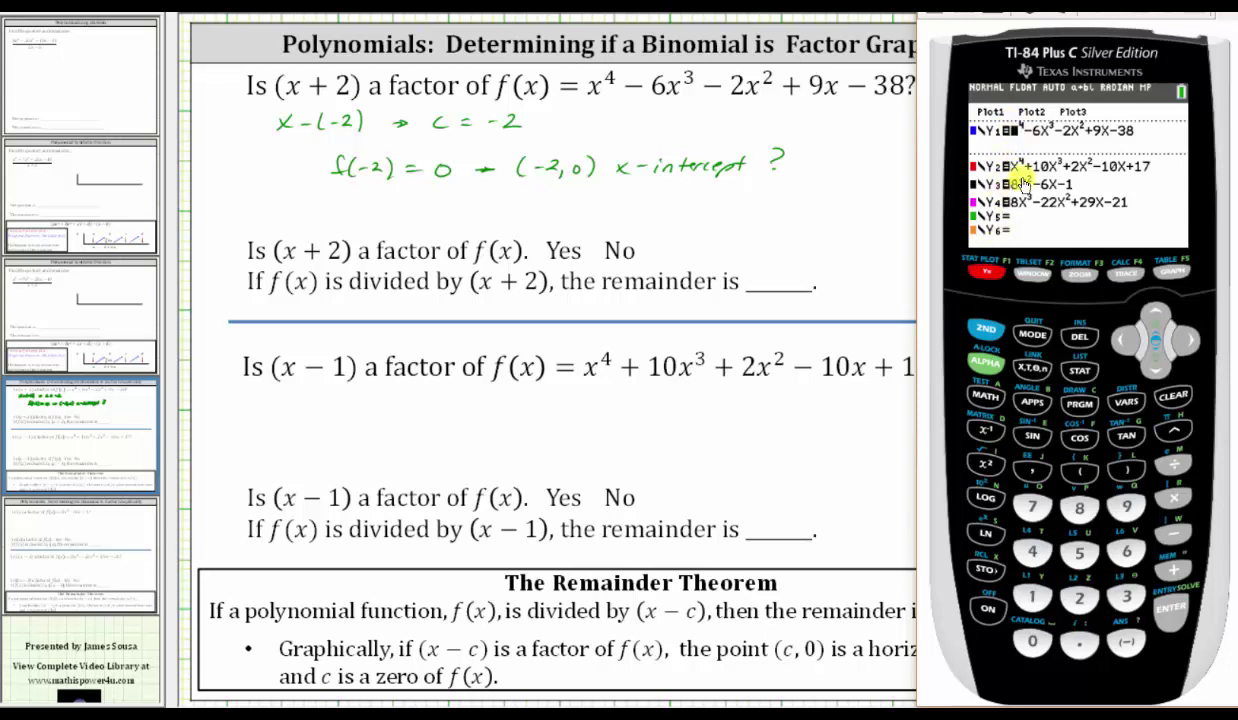
# - Turn off Y3 and Y4 so only Y1 graphs, then apply ZStandard
pyautogui.click(1155, 365)
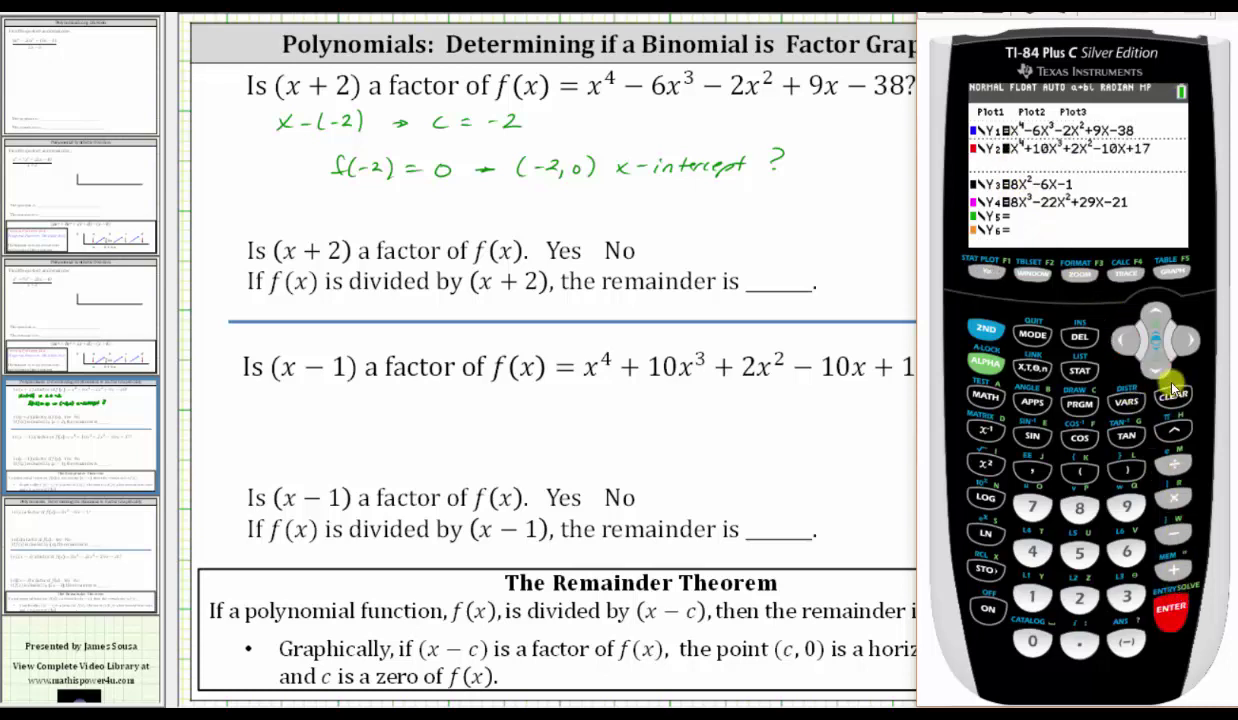
pyautogui.click(1157, 366)
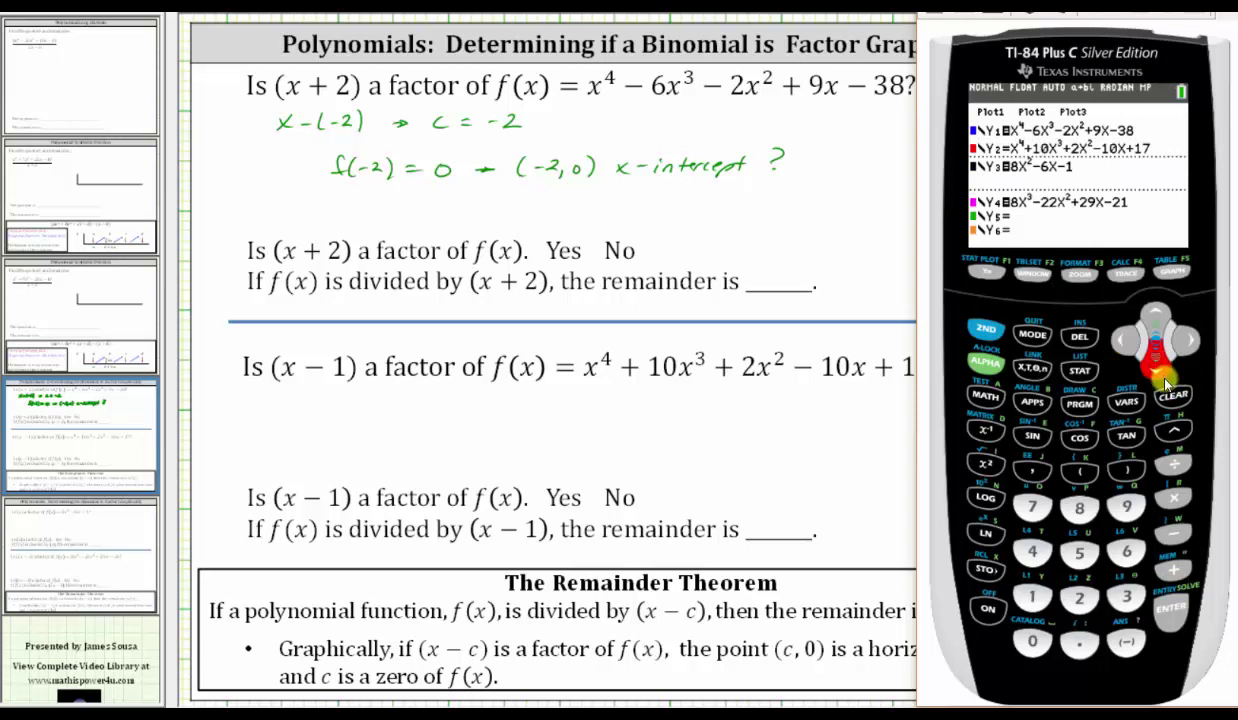
pyautogui.click(1166, 605)
pyautogui.click(1158, 368)
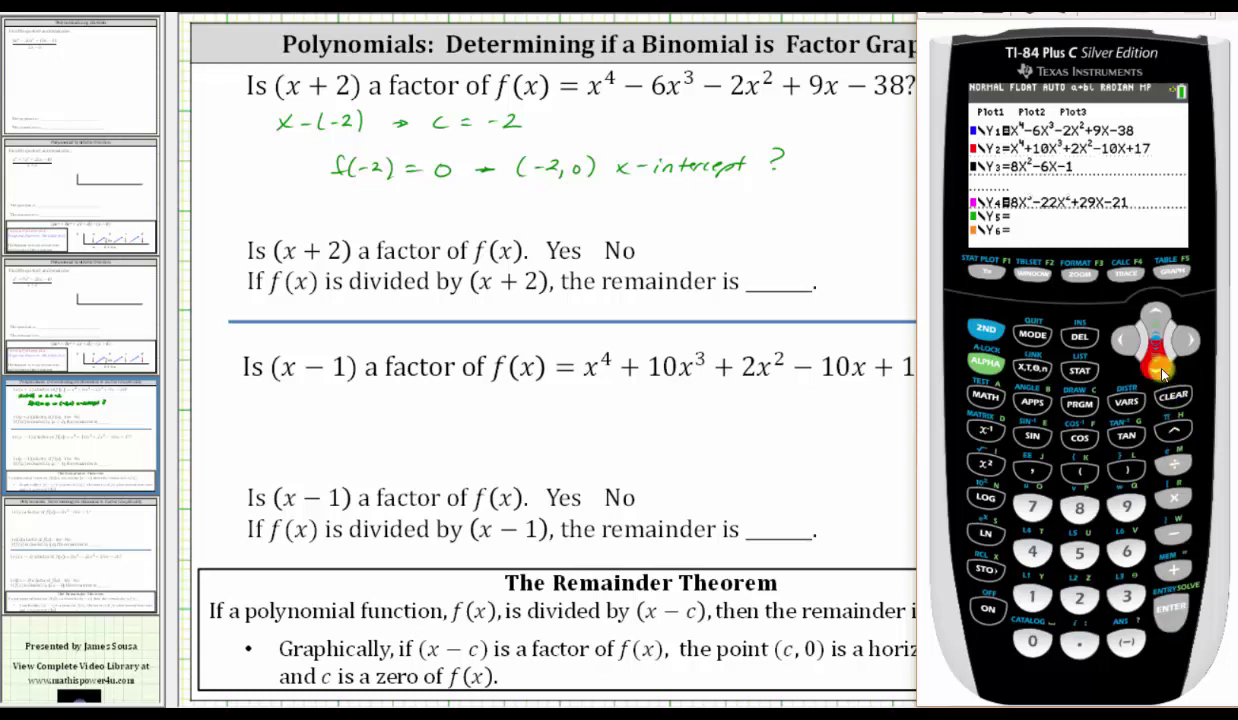
pyautogui.click(1172, 607)
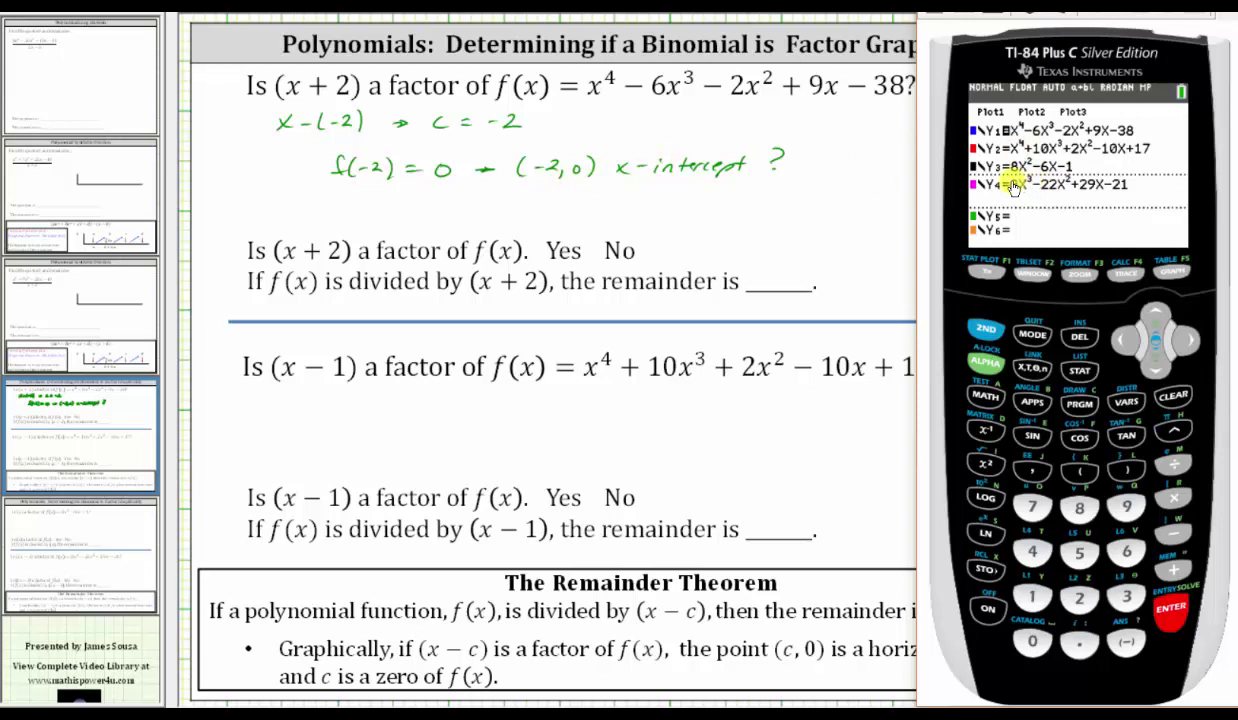
pyautogui.click(1080, 272)
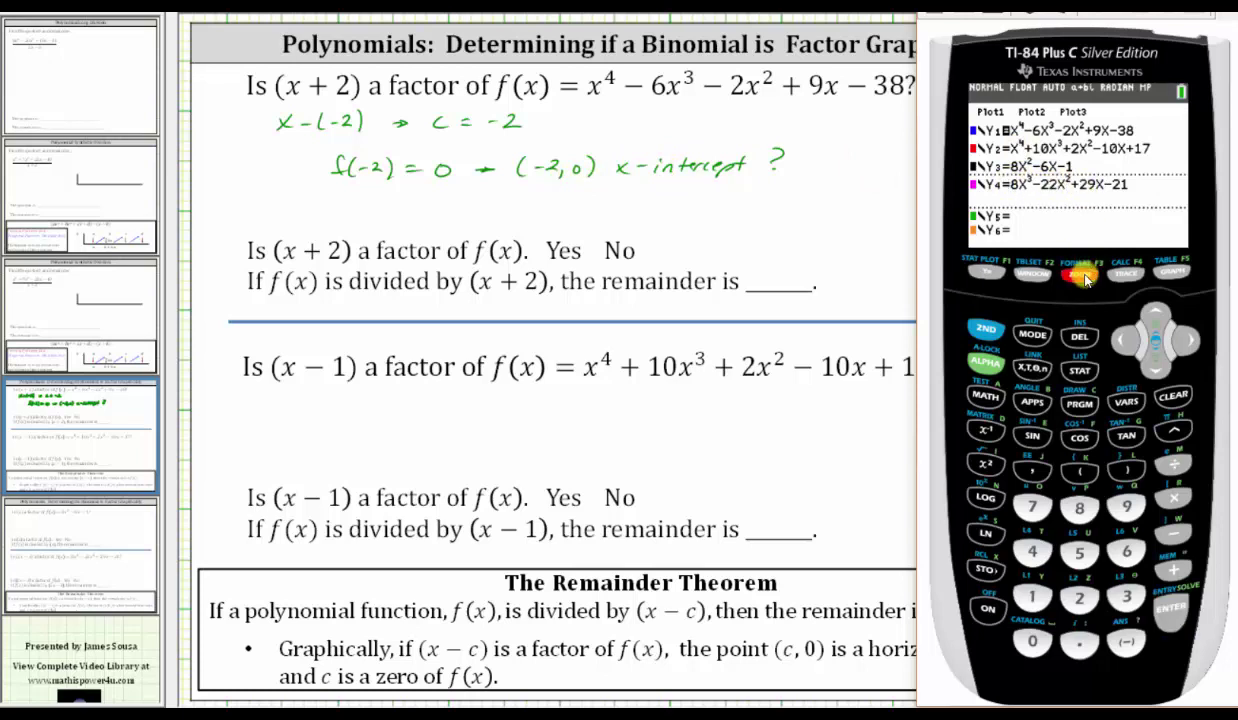
pyautogui.click(1126, 552)
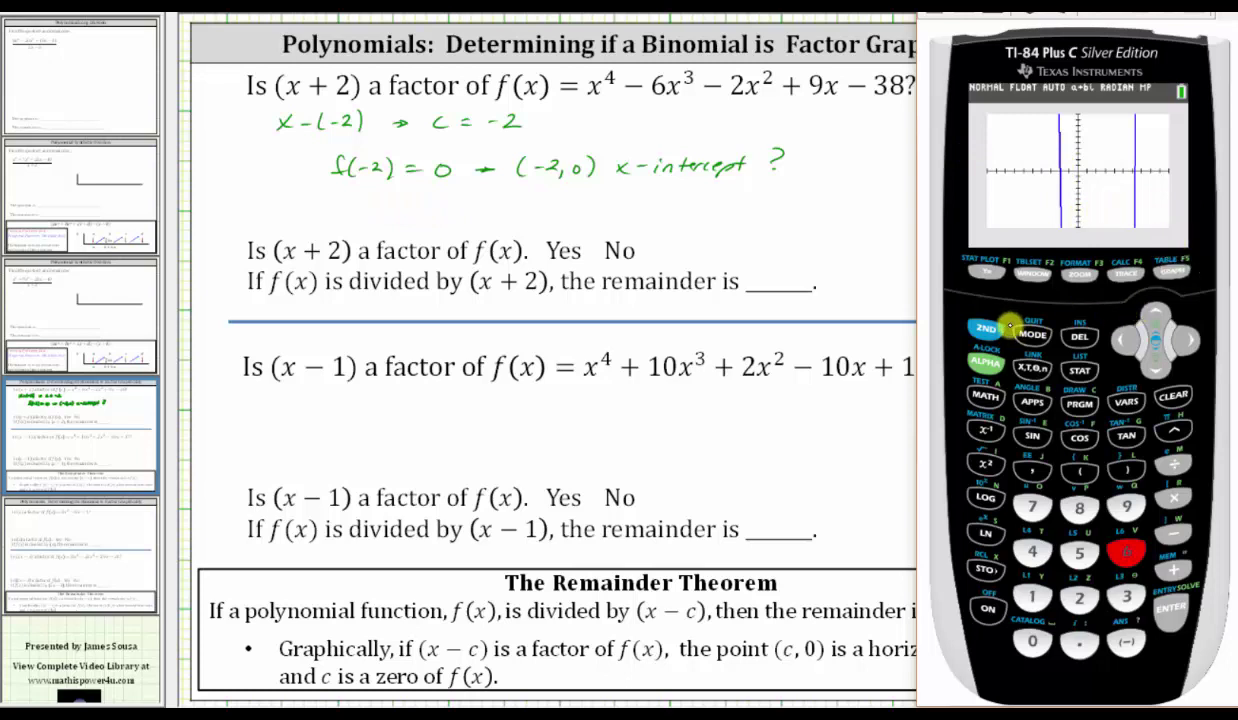
# - Set the table to start at −3 with step 0.5 and scroll to X = −2, where Y1 = 0
pyautogui.click(1033, 273)
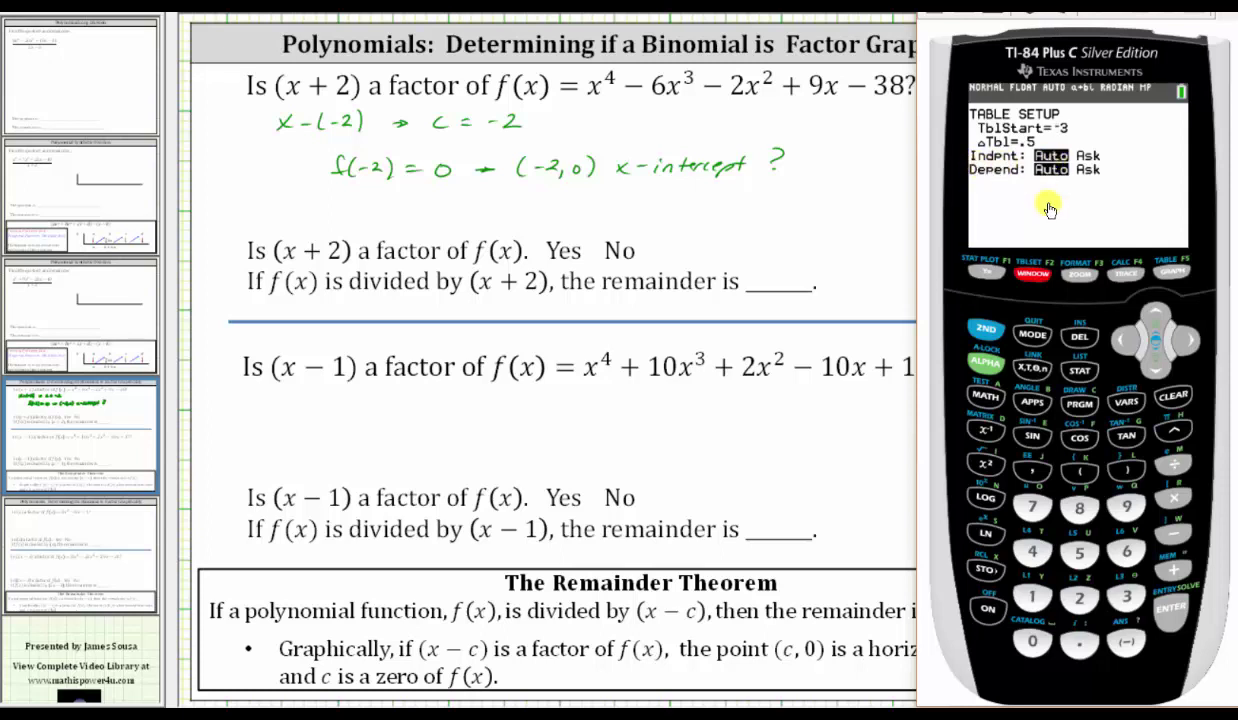
pyautogui.click(1188, 279)
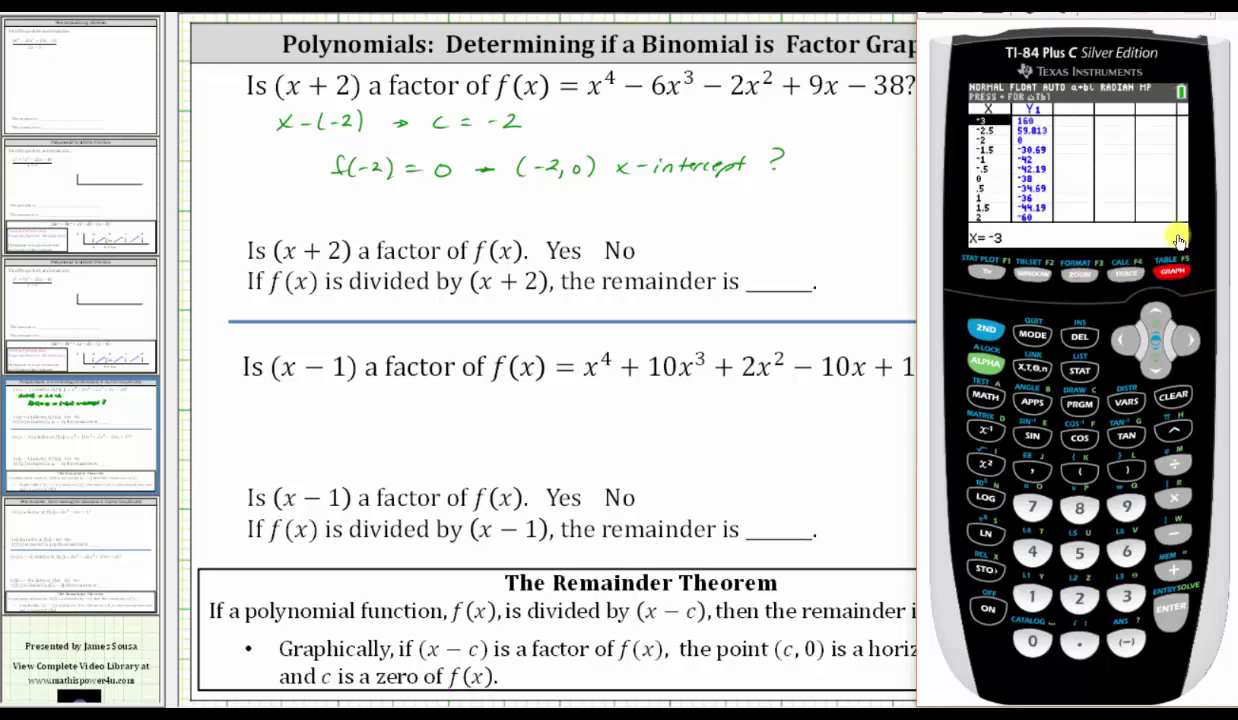
pyautogui.click(1156, 358)
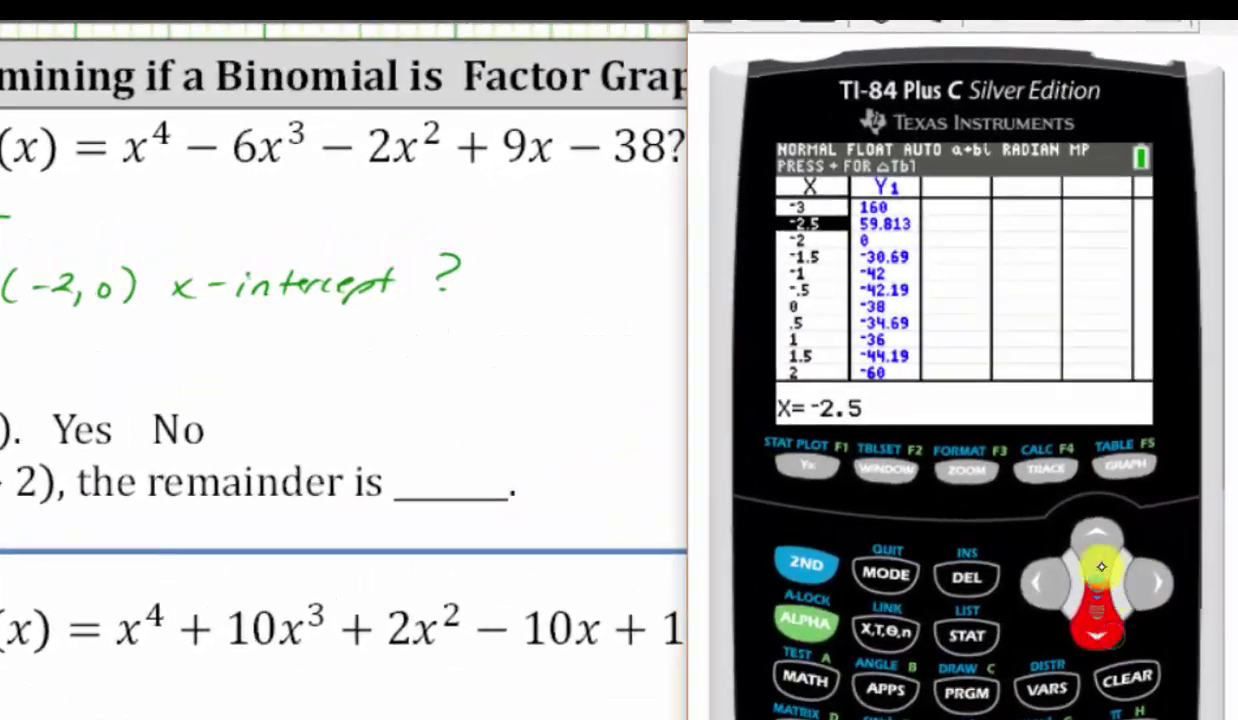
pyautogui.click(1099, 610)
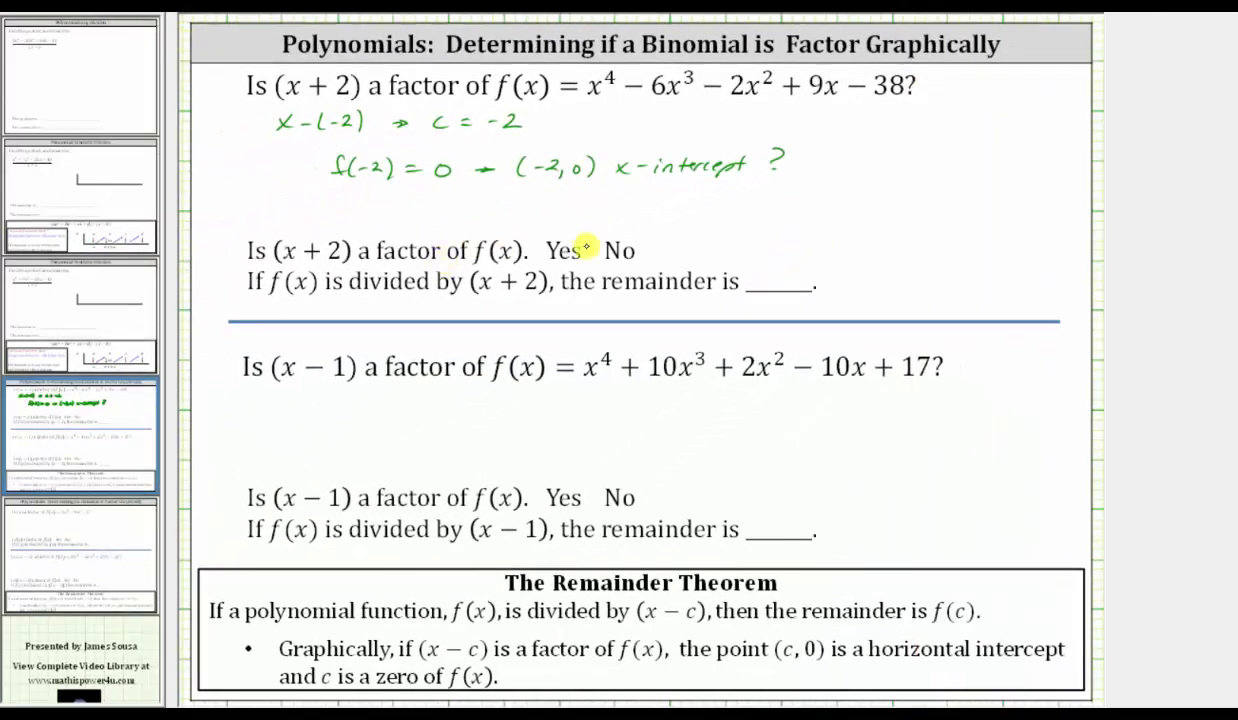
# - Circle Yes with remainder 0 for (x + 2), then write c = 1 and f(1) = 0 → (1, 0) x-intercept?
pyautogui.moveTo(578, 249)
pyautogui.mouseDown()
pyautogui.moveTo(538, 262)
pyautogui.moveTo(588, 244)
pyautogui.mouseUp()
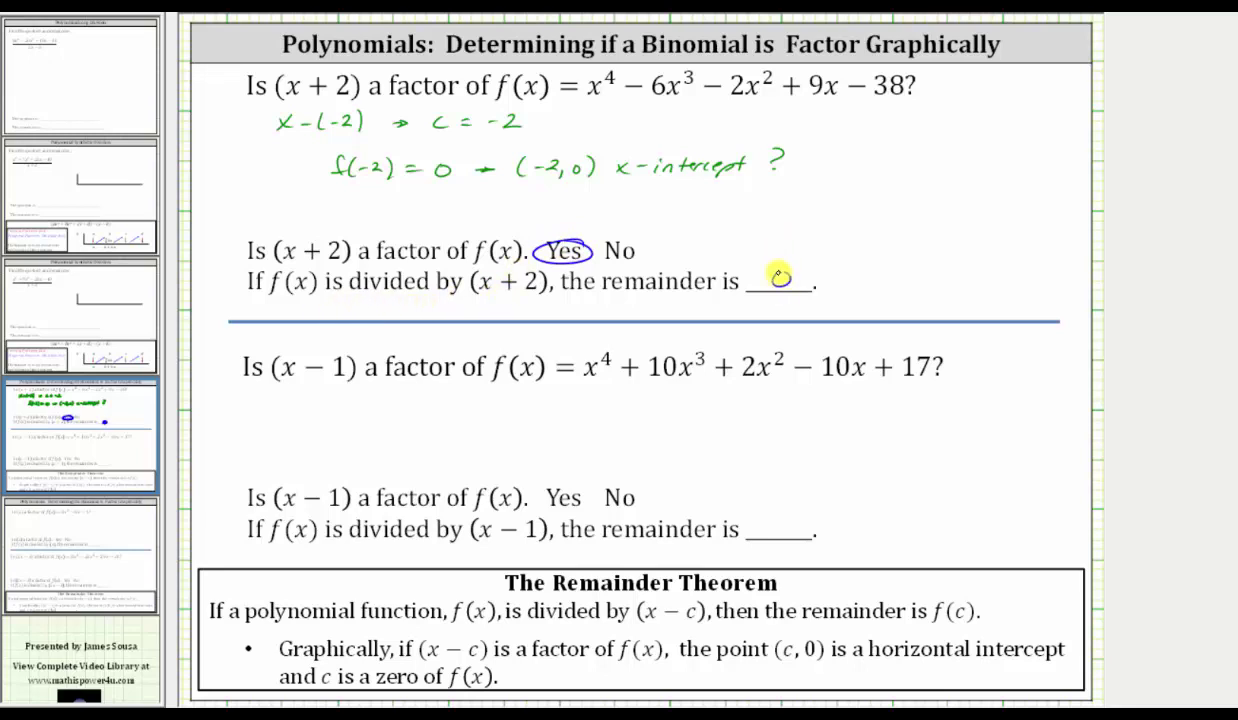
pyautogui.moveTo(780, 277); pyautogui.dragTo(793, 270)
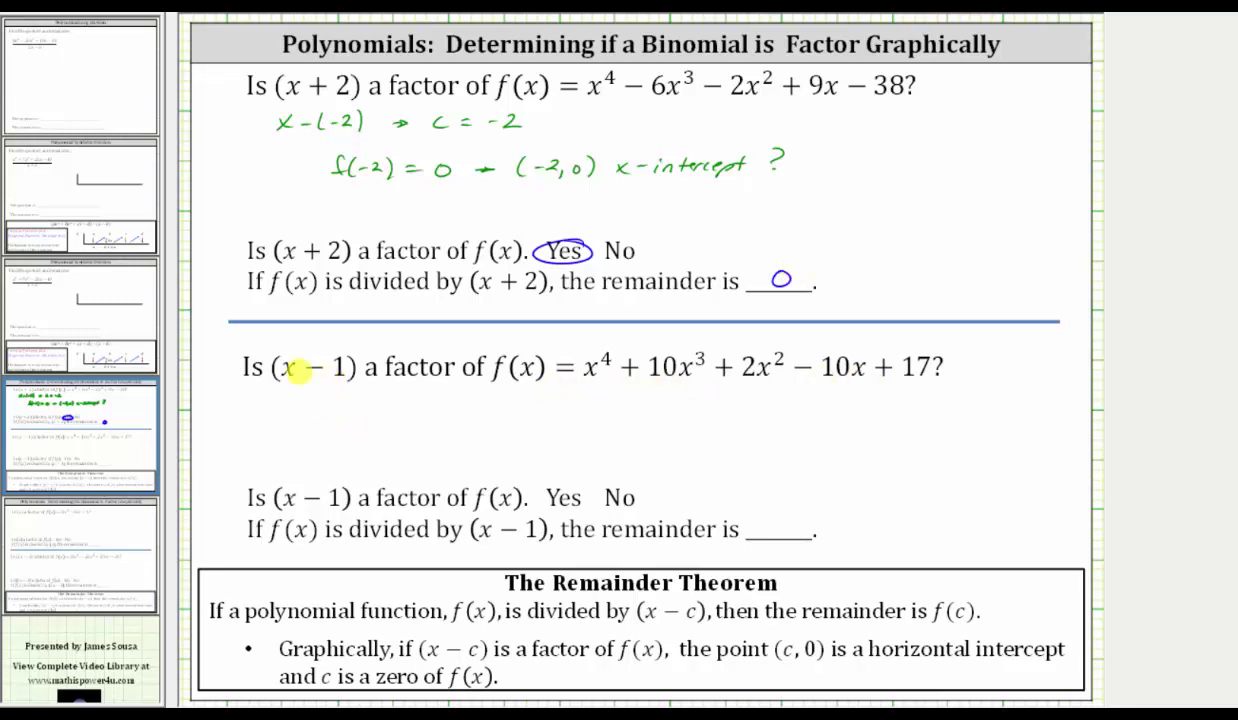
pyautogui.moveTo(305, 394)
pyautogui.mouseDown()
pyautogui.moveTo(300, 404)
pyautogui.moveTo(326, 396)
pyautogui.mouseUp()
pyautogui.moveTo(313, 402)
pyautogui.mouseDown()
pyautogui.moveTo(349, 394)
pyautogui.moveTo(328, 444)
pyautogui.moveTo(361, 427)
pyautogui.moveTo(409, 434)
pyautogui.mouseUp()
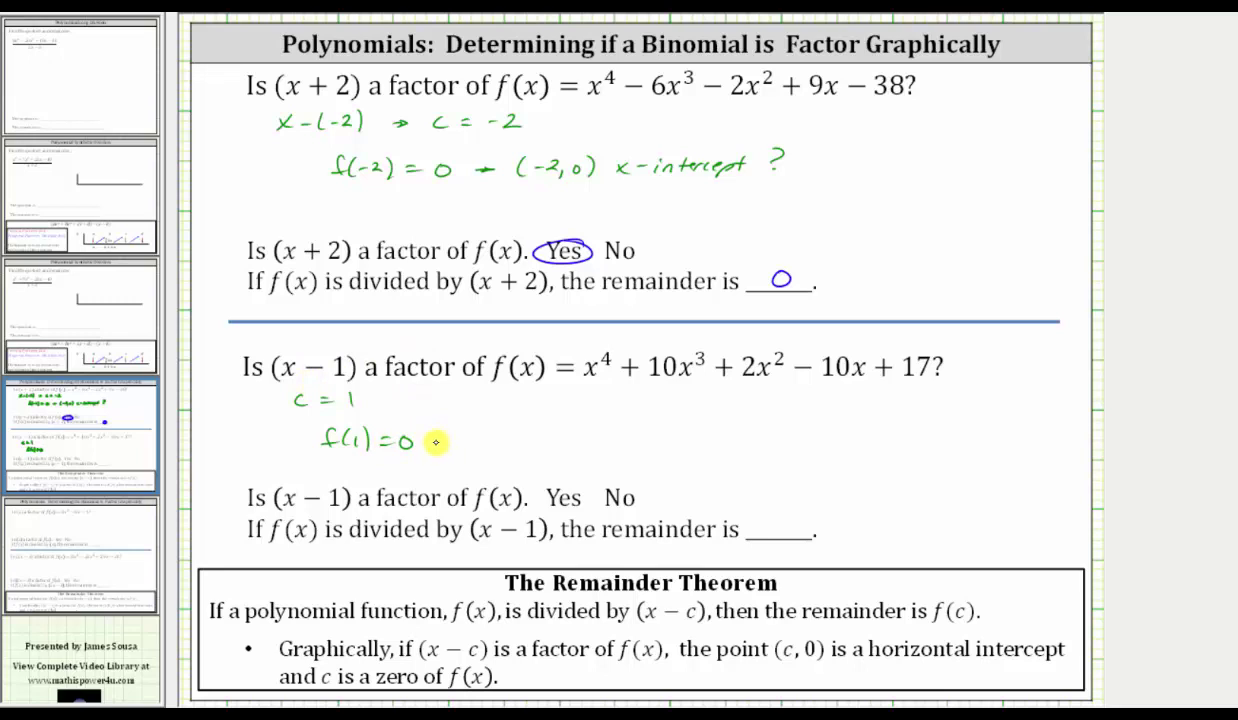
pyautogui.moveTo(429, 443)
pyautogui.mouseDown()
pyautogui.moveTo(473, 452)
pyautogui.moveTo(516, 433)
pyautogui.moveTo(534, 452)
pyautogui.moveTo(653, 443)
pyautogui.mouseUp()
pyautogui.moveTo(679, 437)
pyautogui.mouseDown()
pyautogui.moveTo(707, 434)
pyautogui.moveTo(712, 450)
pyautogui.mouseUp()
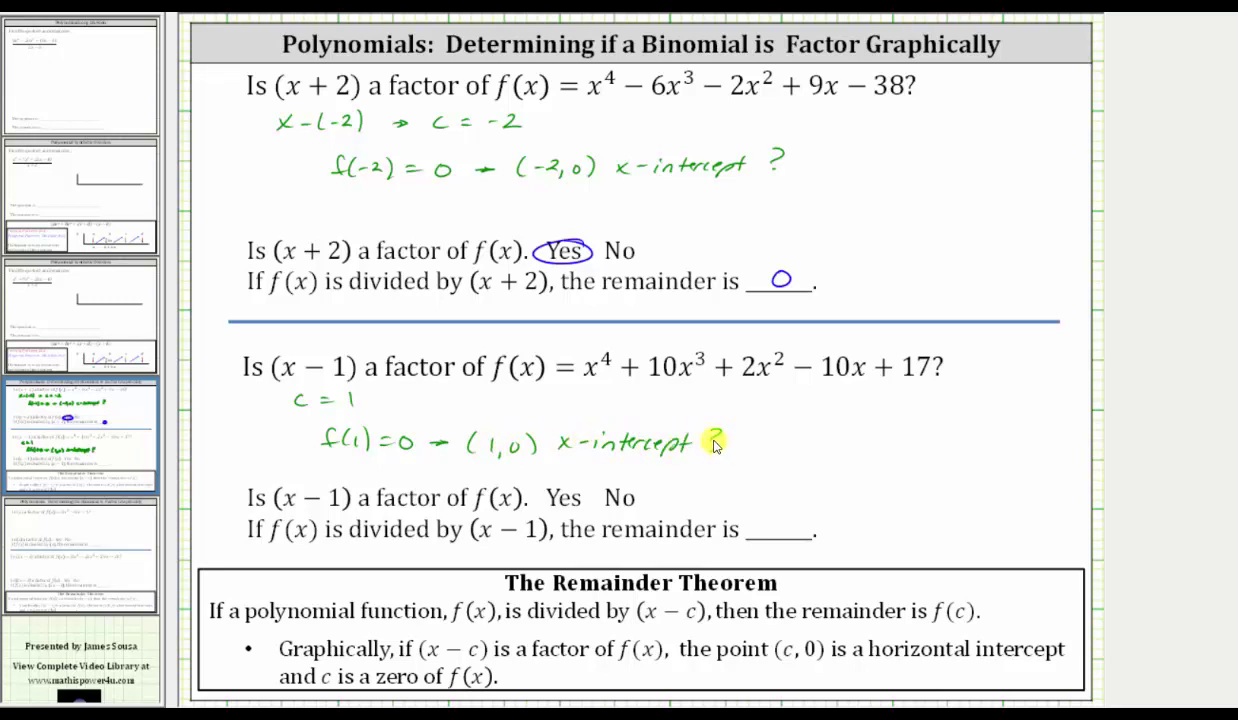
# - Back in the emulator, move to Y2 in the Y= list and graph it
pyautogui.hotkey('alt', 'Tab')
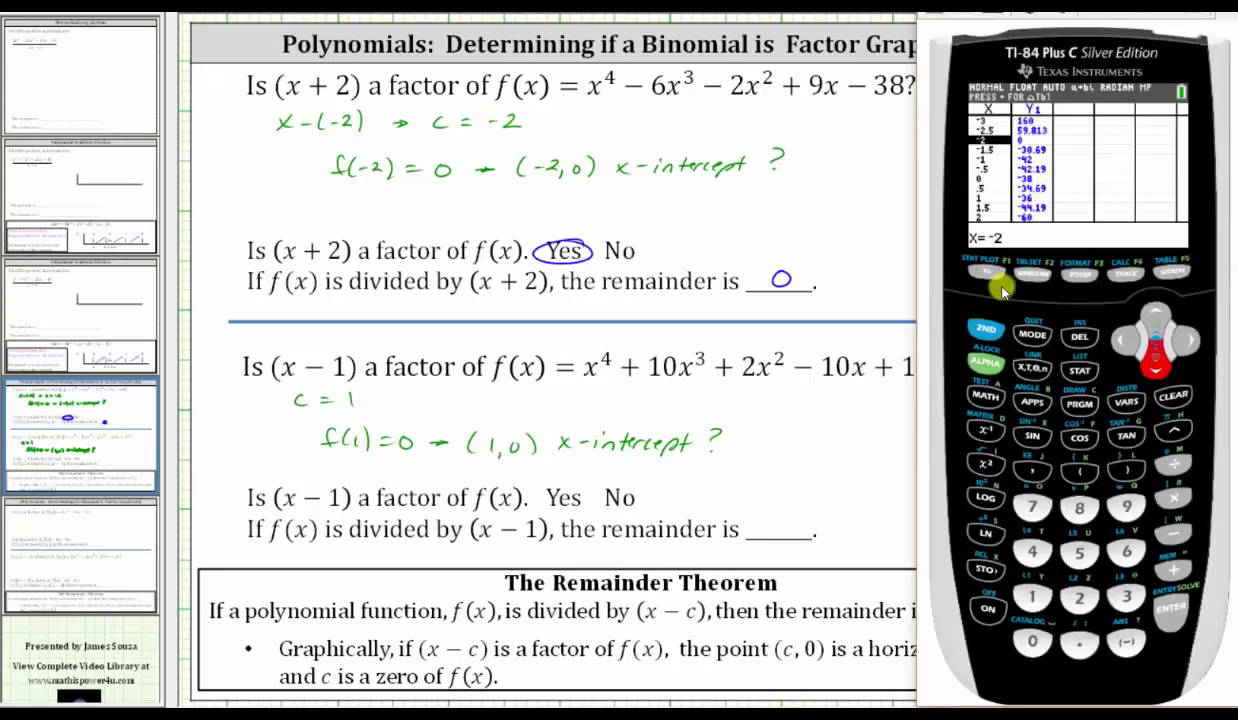
pyautogui.click(986, 271)
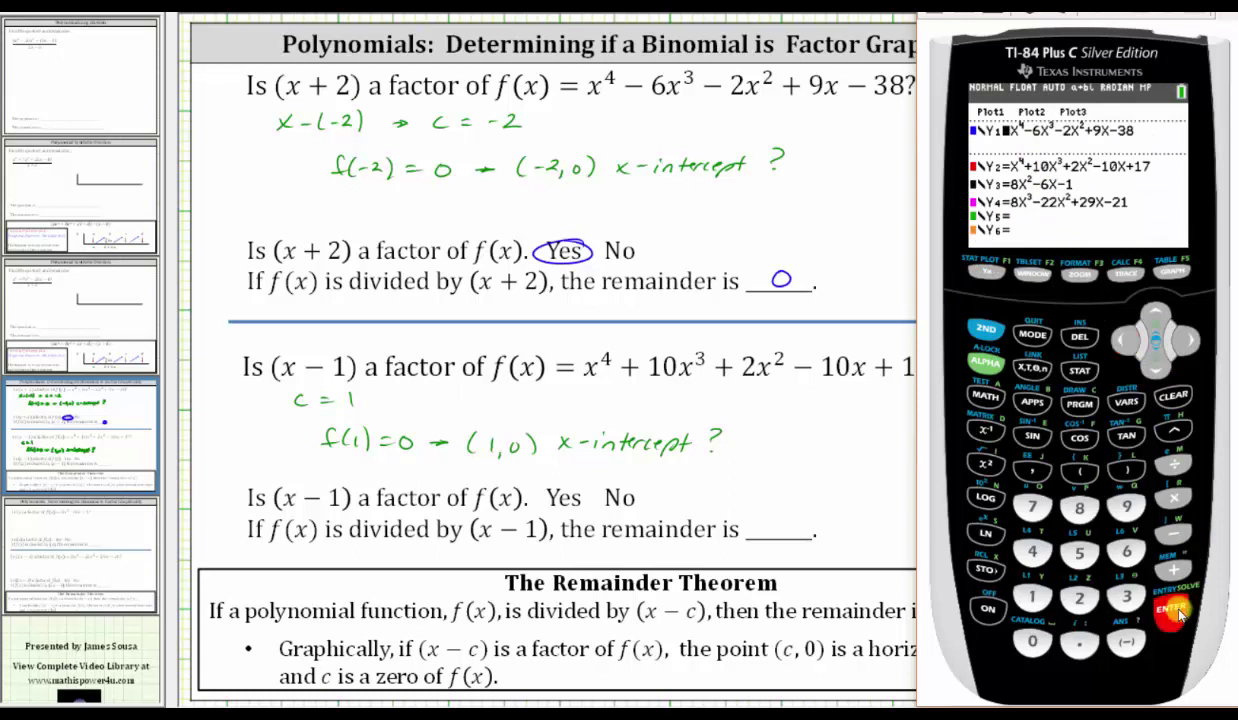
pyautogui.click(1157, 371)
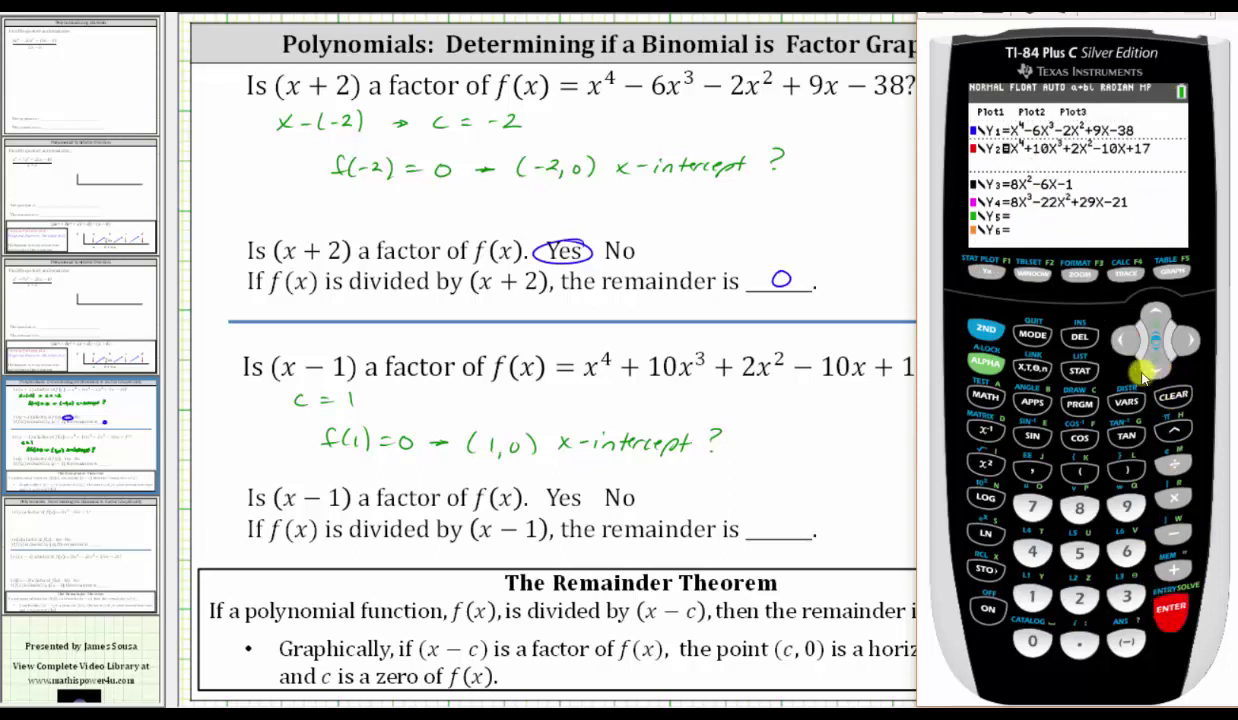
pyautogui.click(1168, 278)
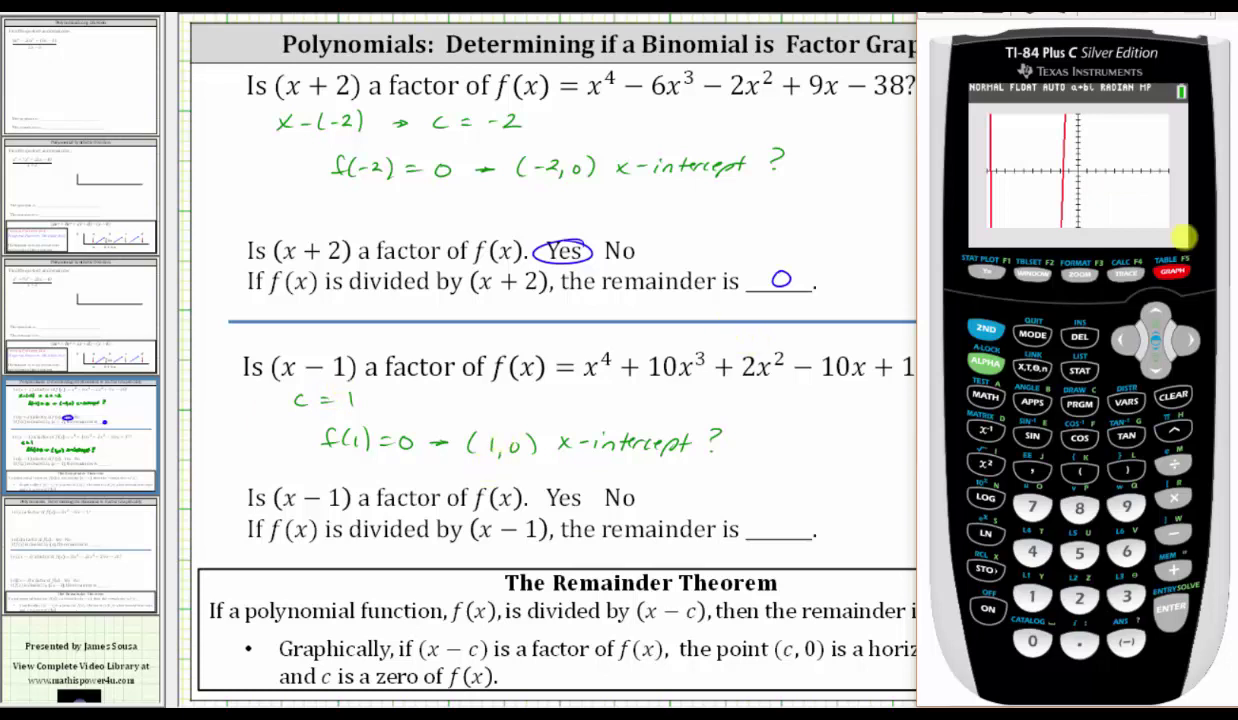
# - Open the table and scroll down to X = 1, where Y2 reads 20
pyautogui.click(975, 325)
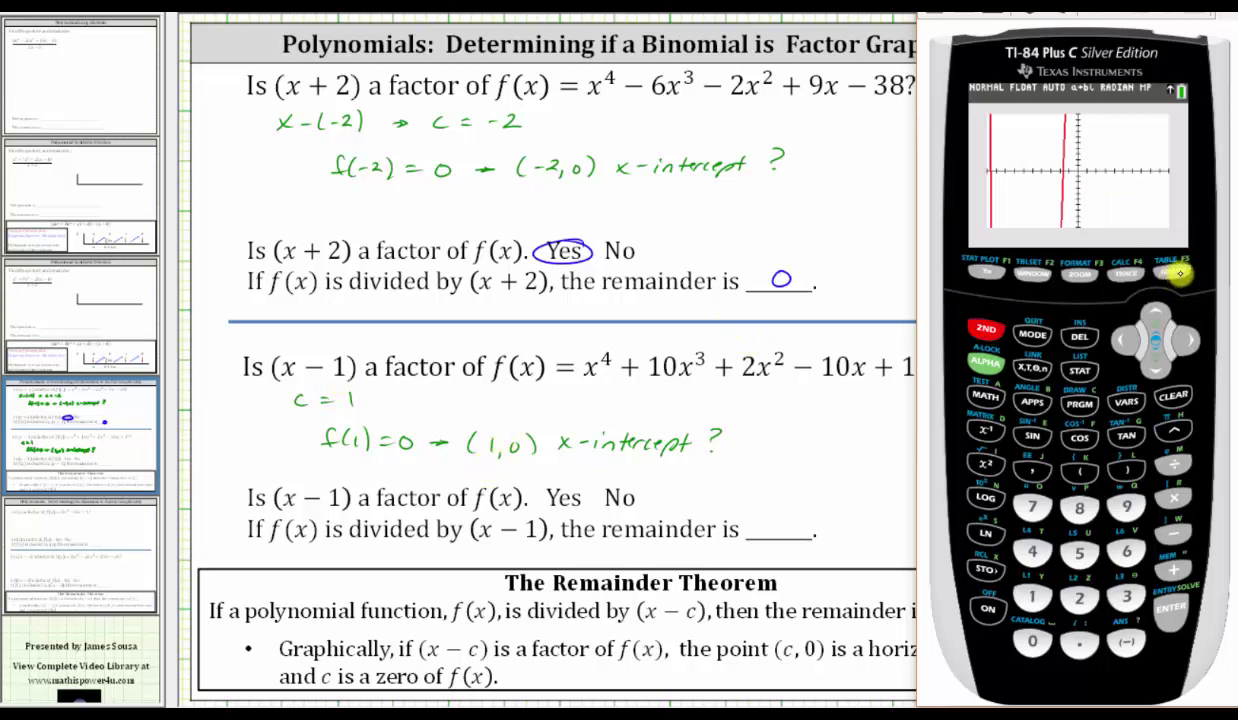
pyautogui.click(1180, 272)
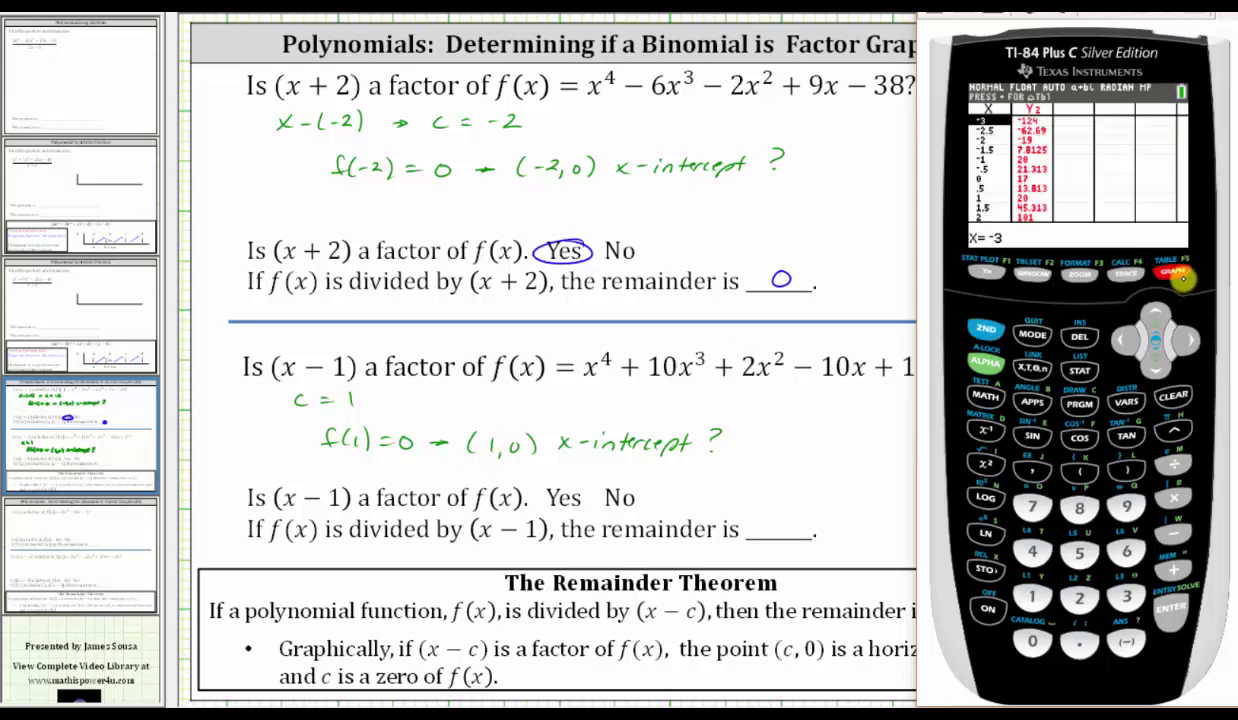
pyautogui.click(1157, 365)
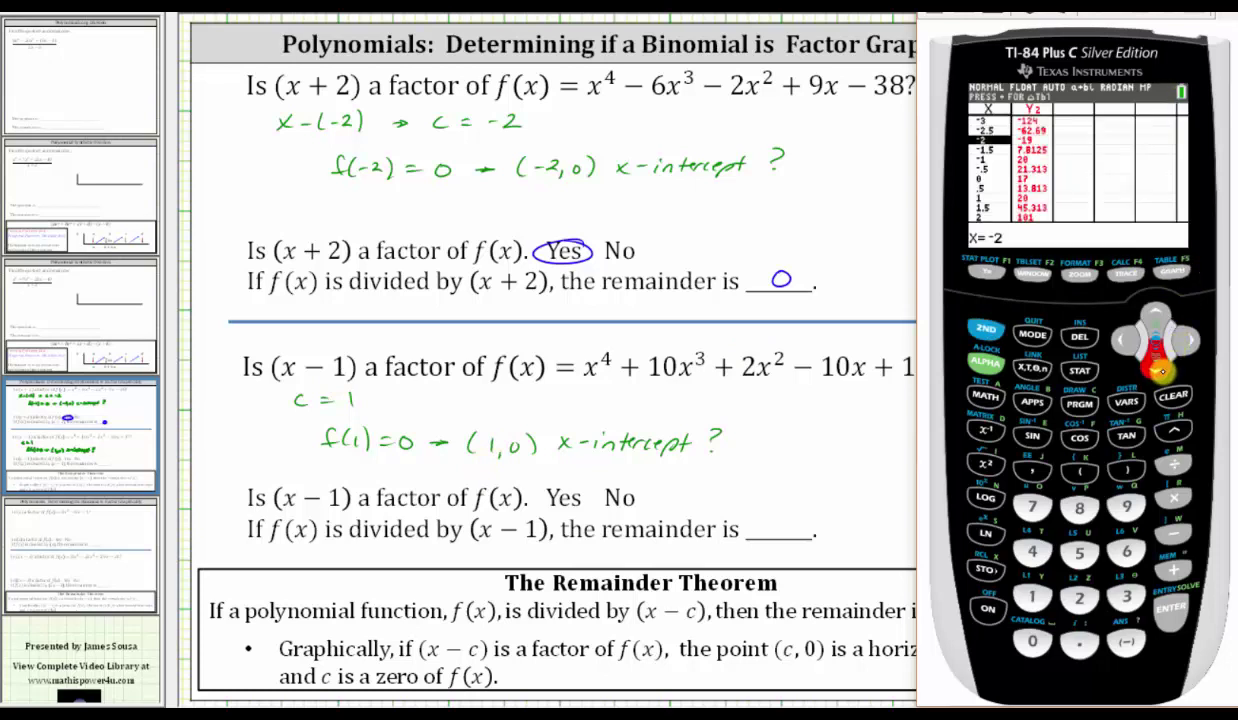
pyautogui.click(1157, 365)
pyautogui.click(1157, 365)
pyautogui.click(1157, 365)
pyautogui.click(1157, 365)
pyautogui.click(1157, 365)
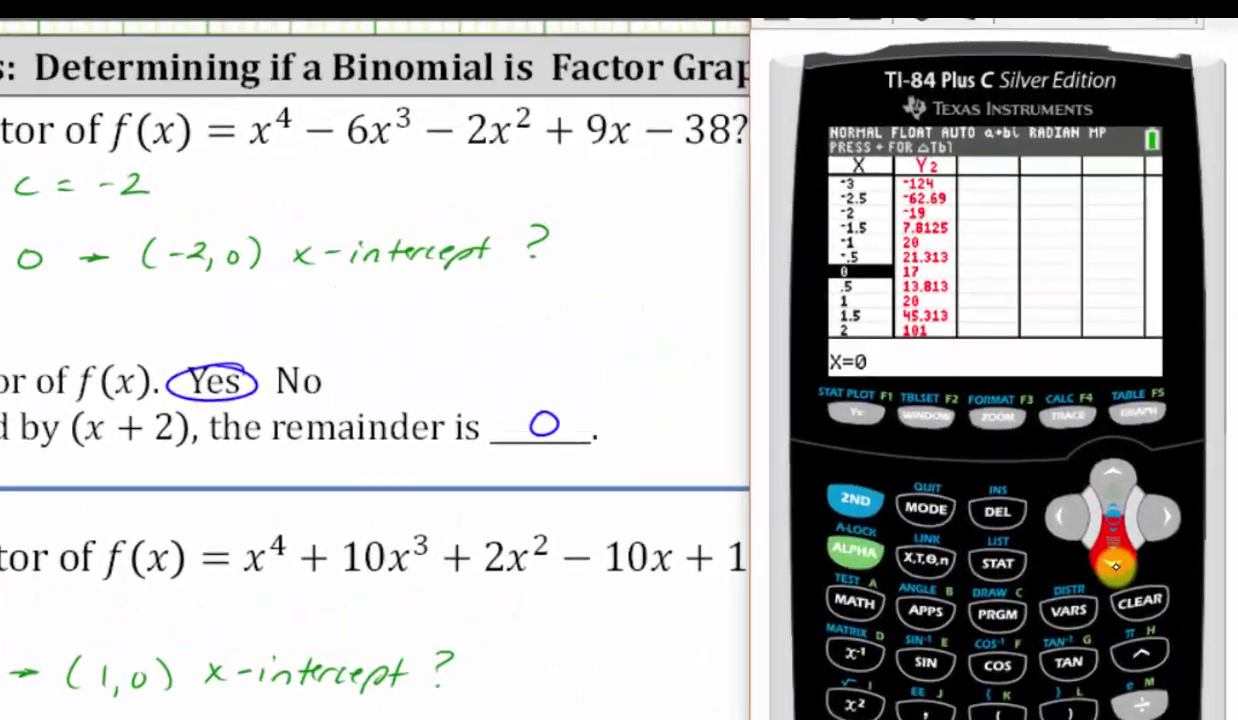
pyautogui.click(1157, 365)
pyautogui.press('Down')
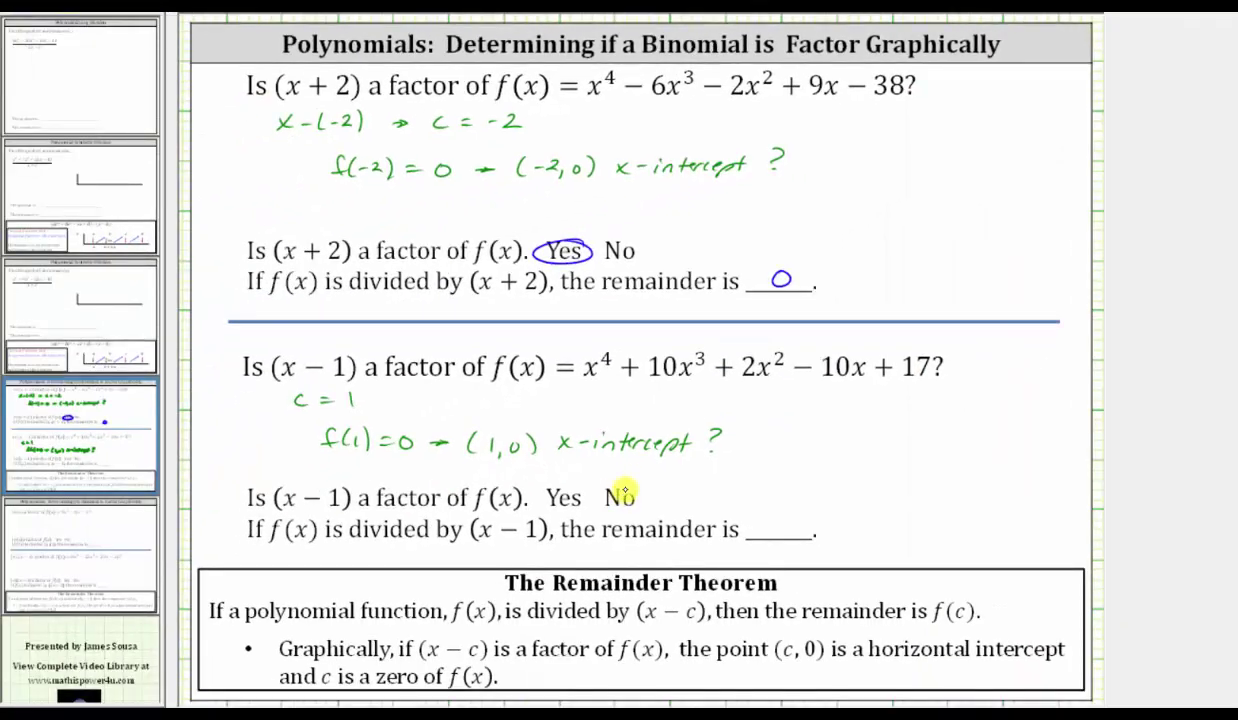
# - Circle No with remainder 20 for (x − 1), then go to the x and 2x − 3 slide
pyautogui.moveTo(630, 486); pyautogui.dragTo(640, 490)
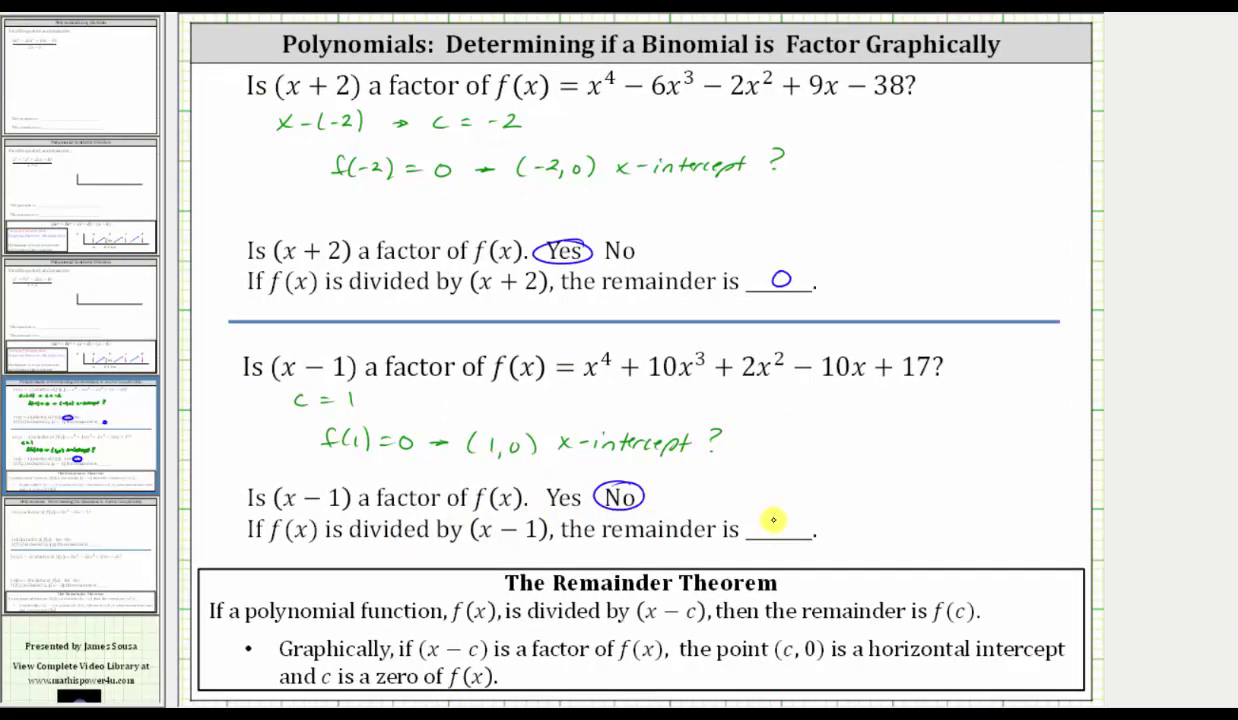
pyautogui.moveTo(763, 519)
pyautogui.mouseDown()
pyautogui.moveTo(777, 529)
pyautogui.moveTo(796, 513)
pyautogui.mouseUp()
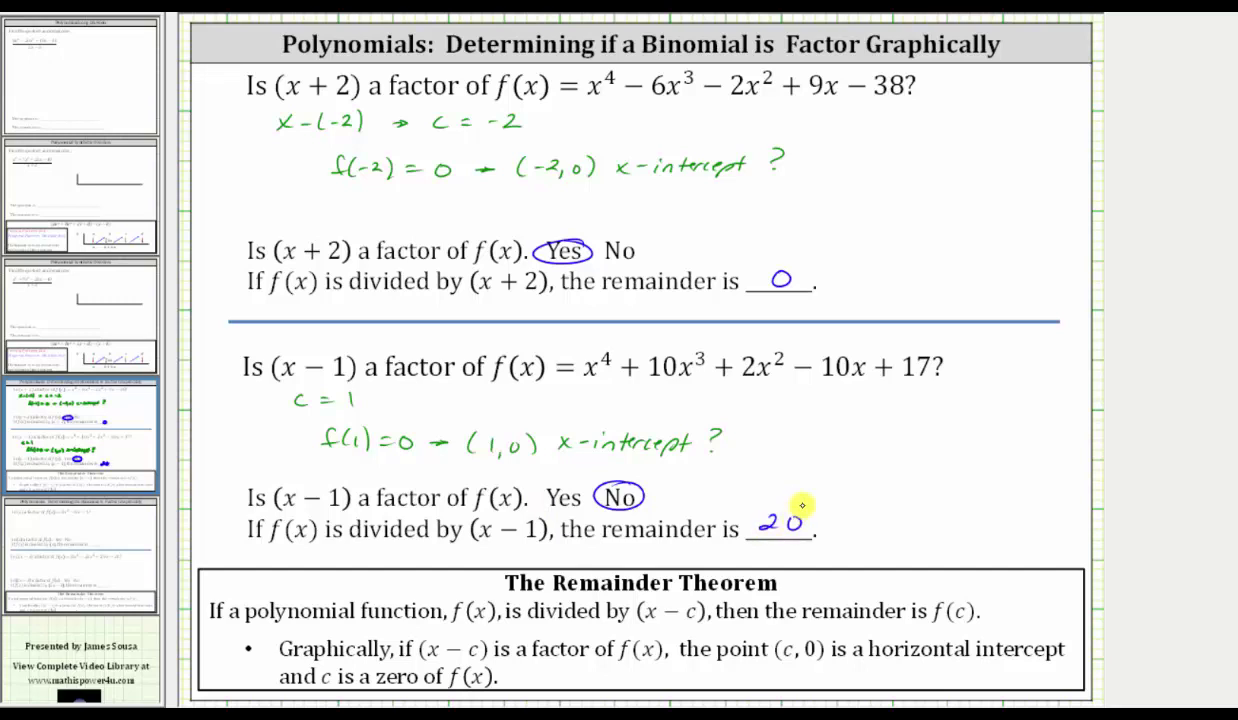
pyautogui.press('Right')
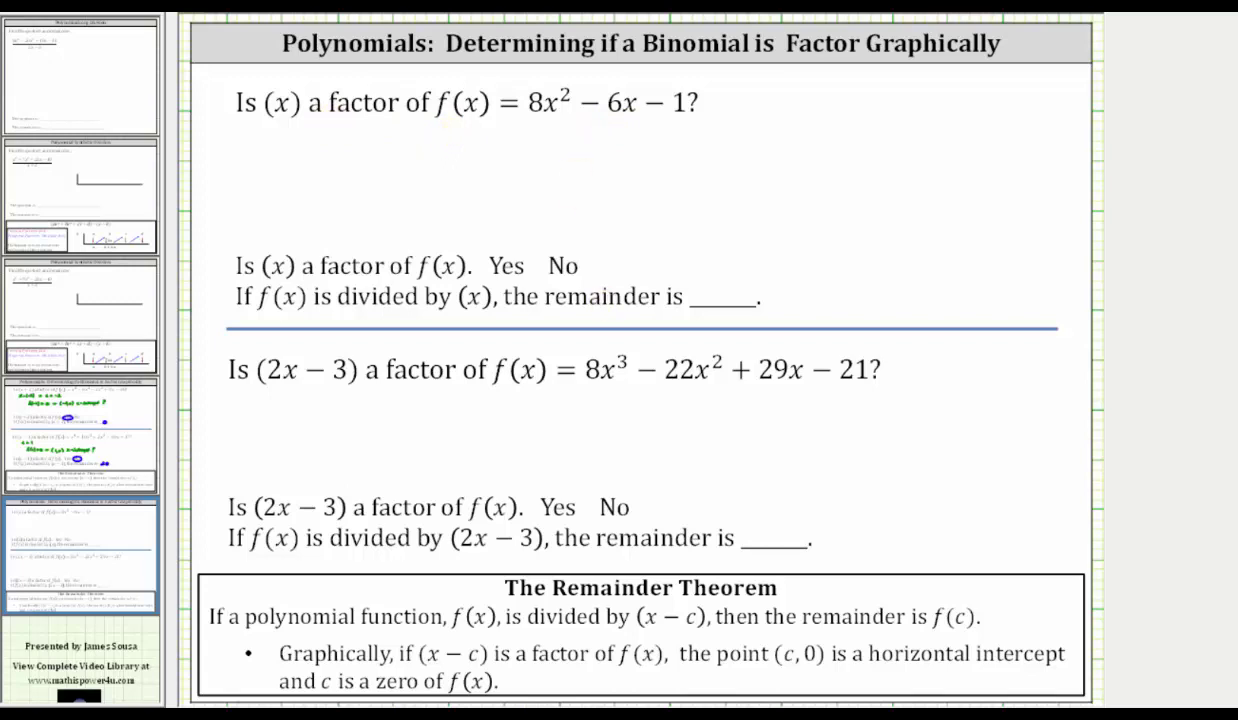
# - Write x − 0 → c = 0 and f(0) = 0 → (0, 0) x-intercept? under the (x) question
pyautogui.moveTo(262, 134); pyautogui.dragTo(431, 141)
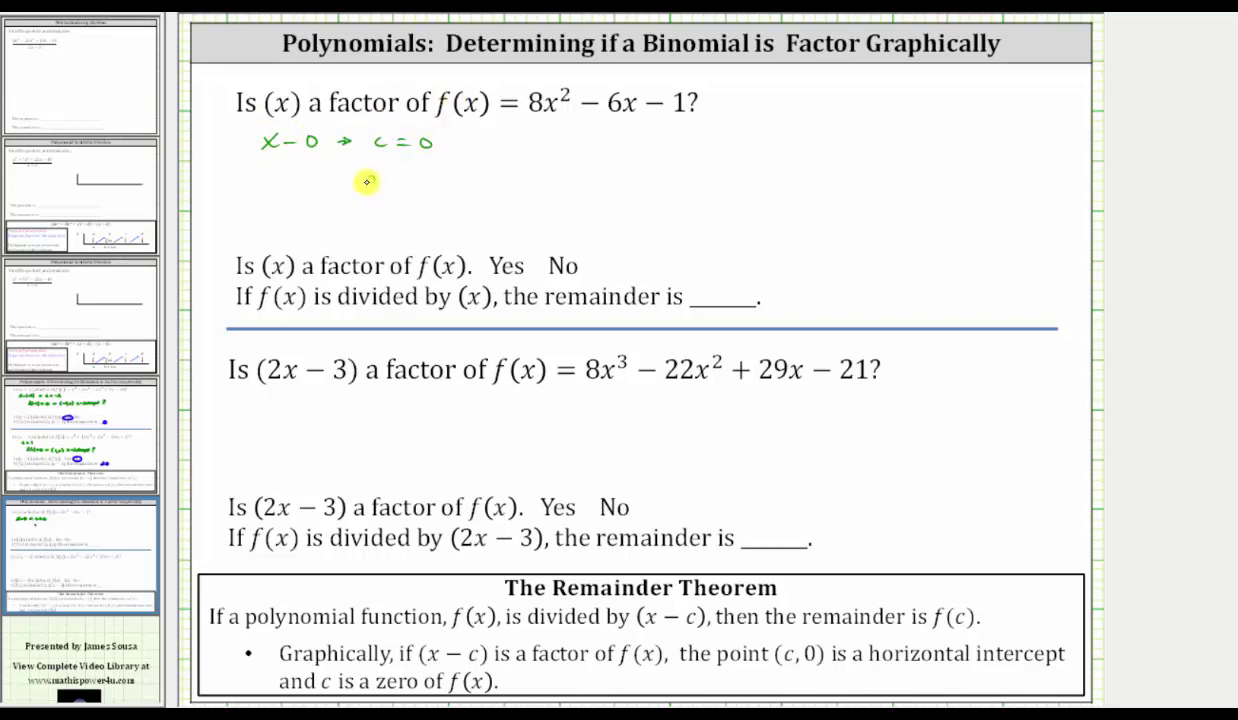
pyautogui.moveTo(387, 183); pyautogui.dragTo(500, 186)
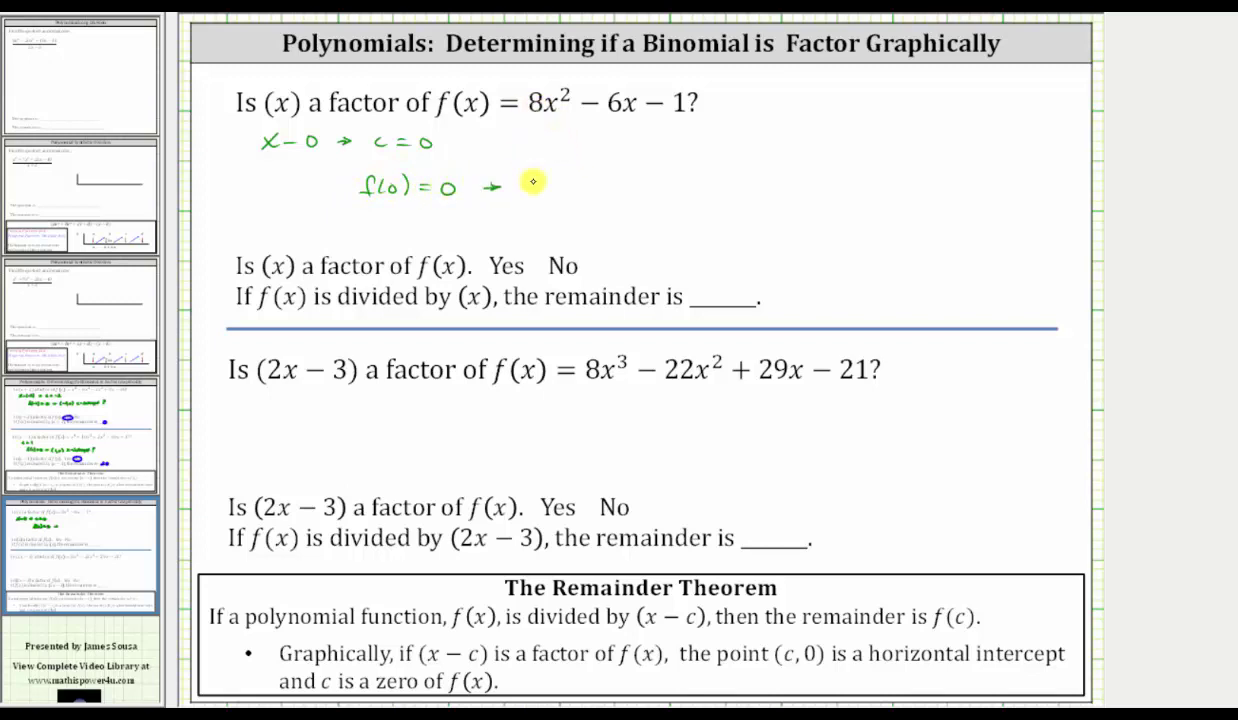
pyautogui.moveTo(569, 177); pyautogui.dragTo(562, 190)
pyautogui.moveTo(516, 172); pyautogui.dragTo(513, 197)
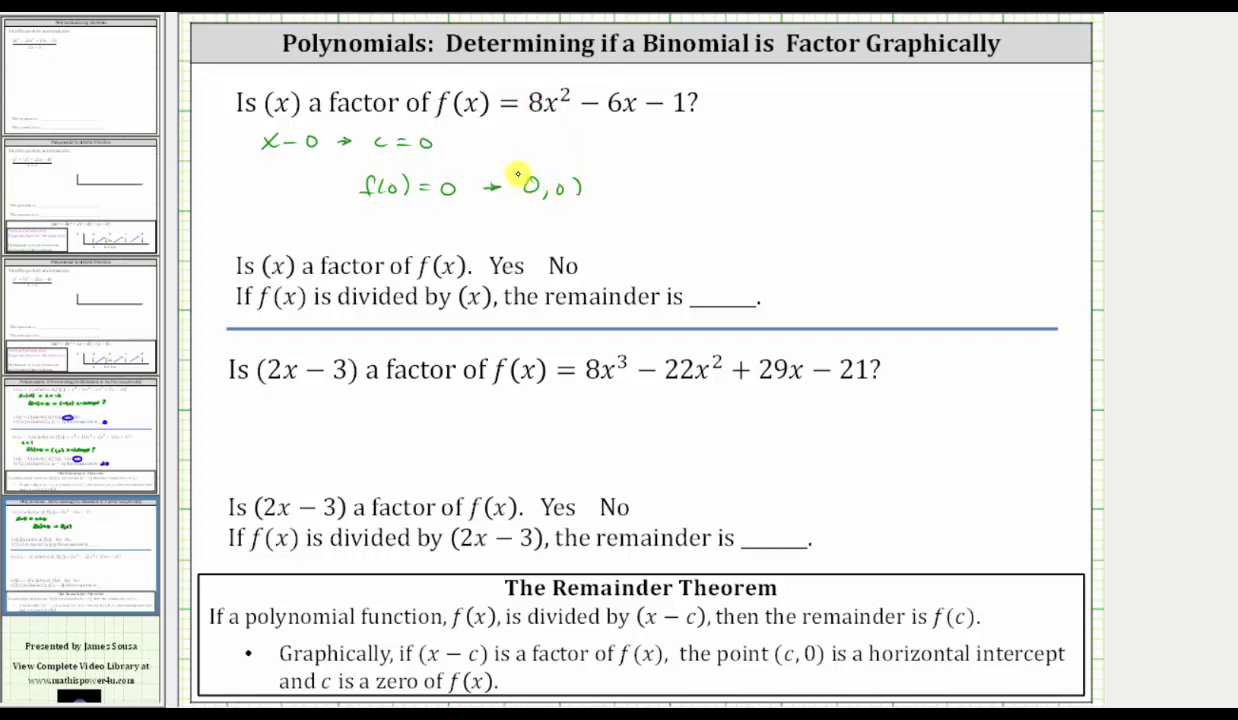
pyautogui.moveTo(574, 172); pyautogui.dragTo(578, 196)
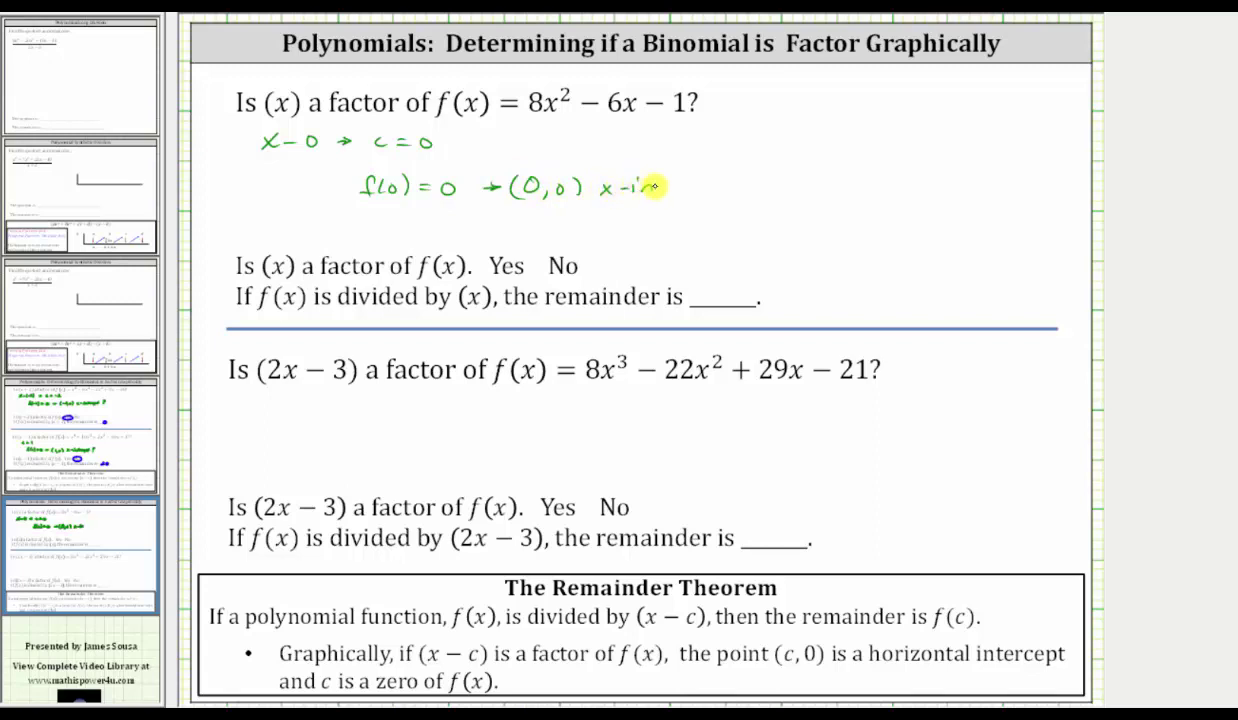
pyautogui.moveTo(660, 182)
pyautogui.mouseDown()
pyautogui.moveTo(711, 186)
pyautogui.moveTo(724, 166)
pyautogui.moveTo(755, 186)
pyautogui.moveTo(774, 157)
pyautogui.mouseUp()
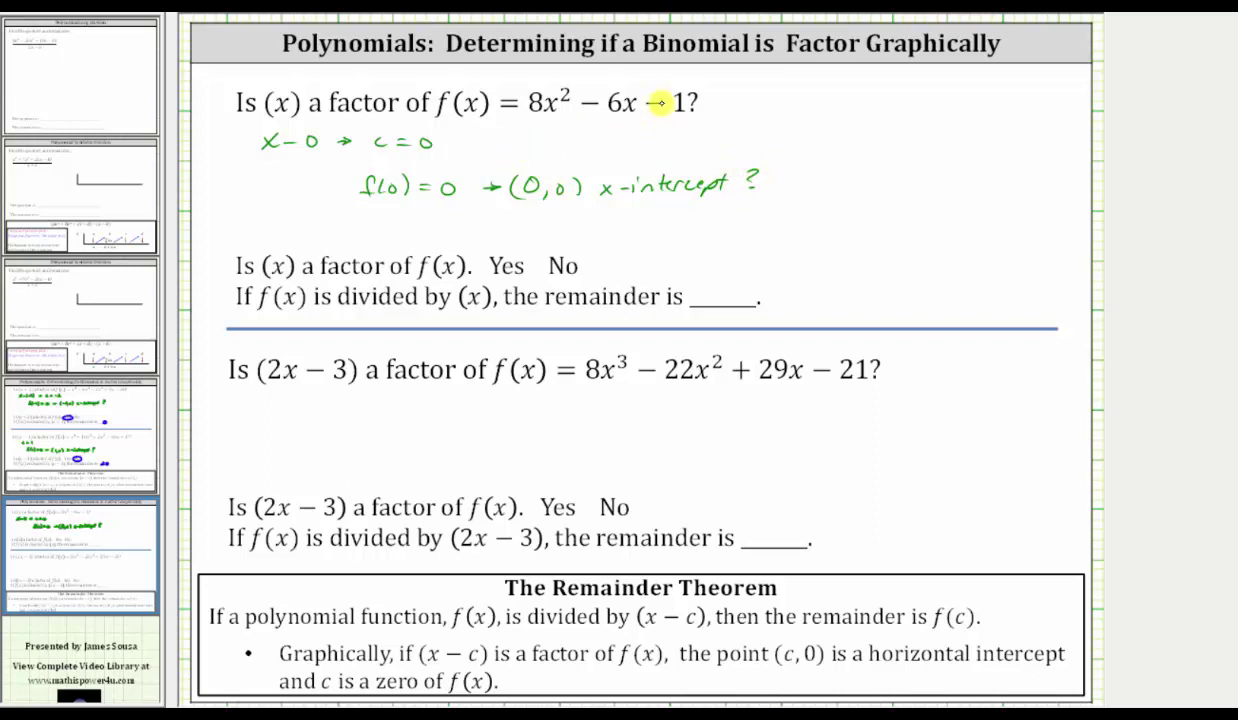
# - Deselect Y2, select Y3 = 8X² − 6X − 1 and graph the parabola
pyautogui.hotkey('alt', 'Tab')
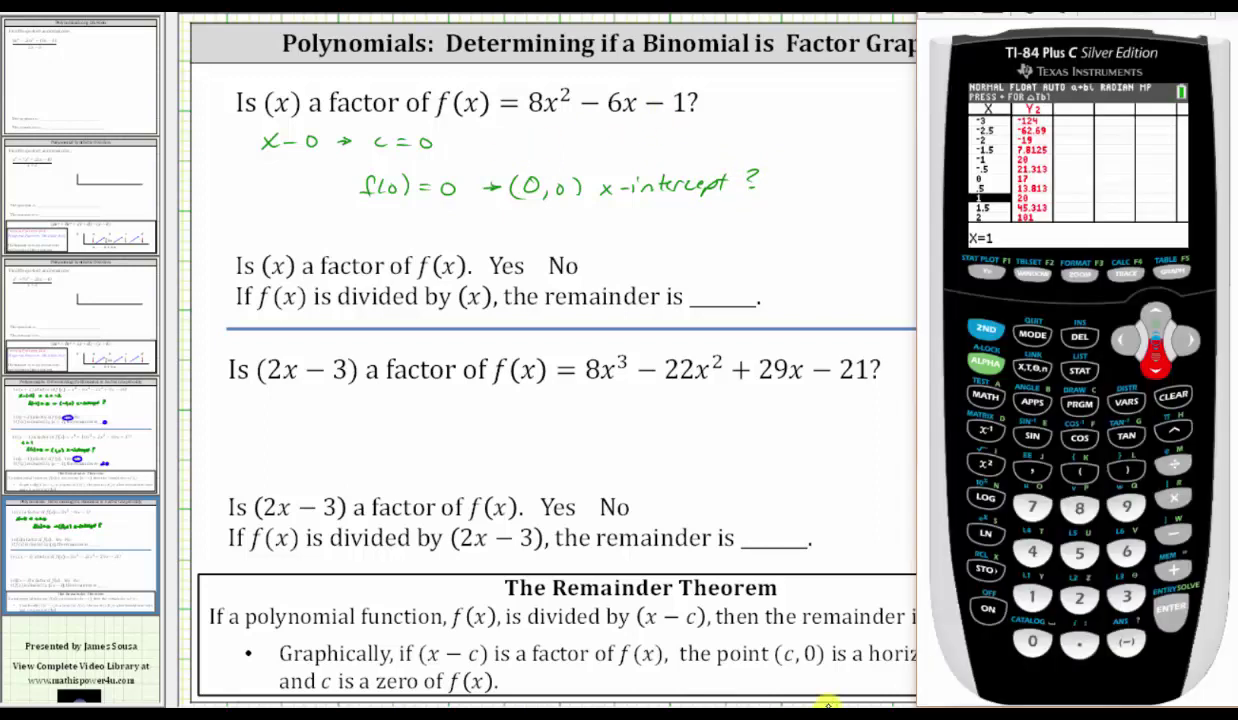
pyautogui.click(986, 271)
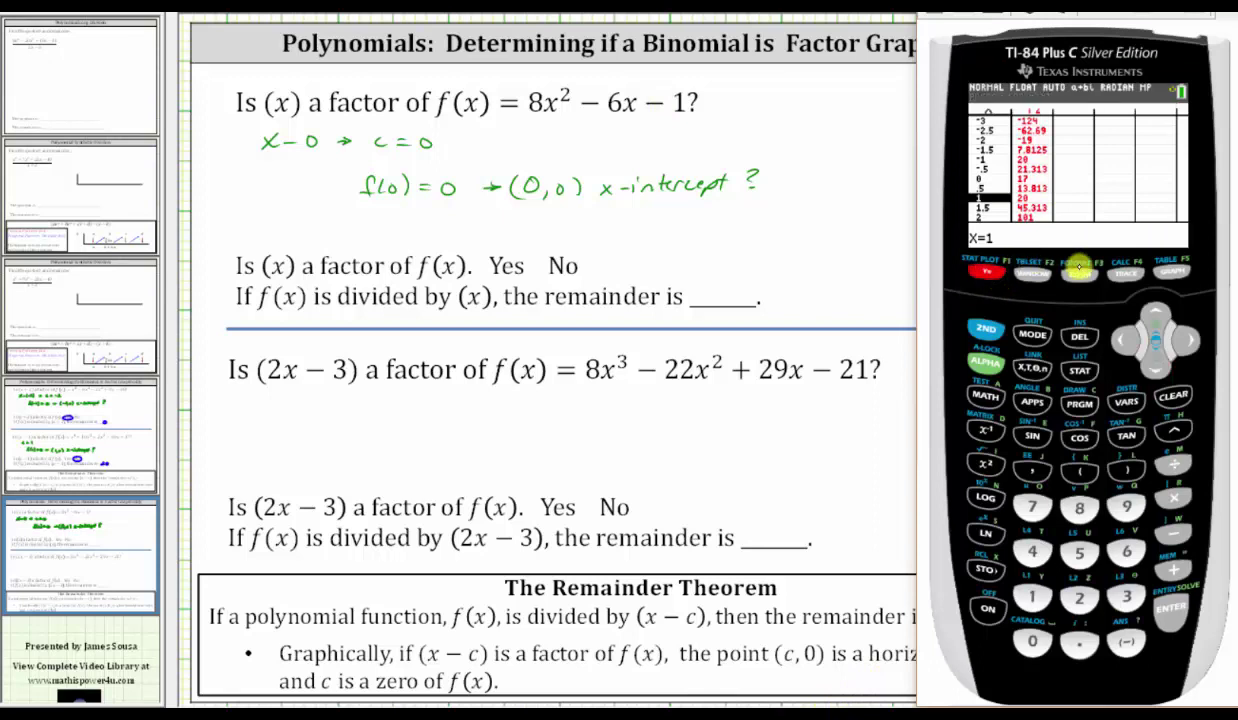
pyautogui.click(1158, 362)
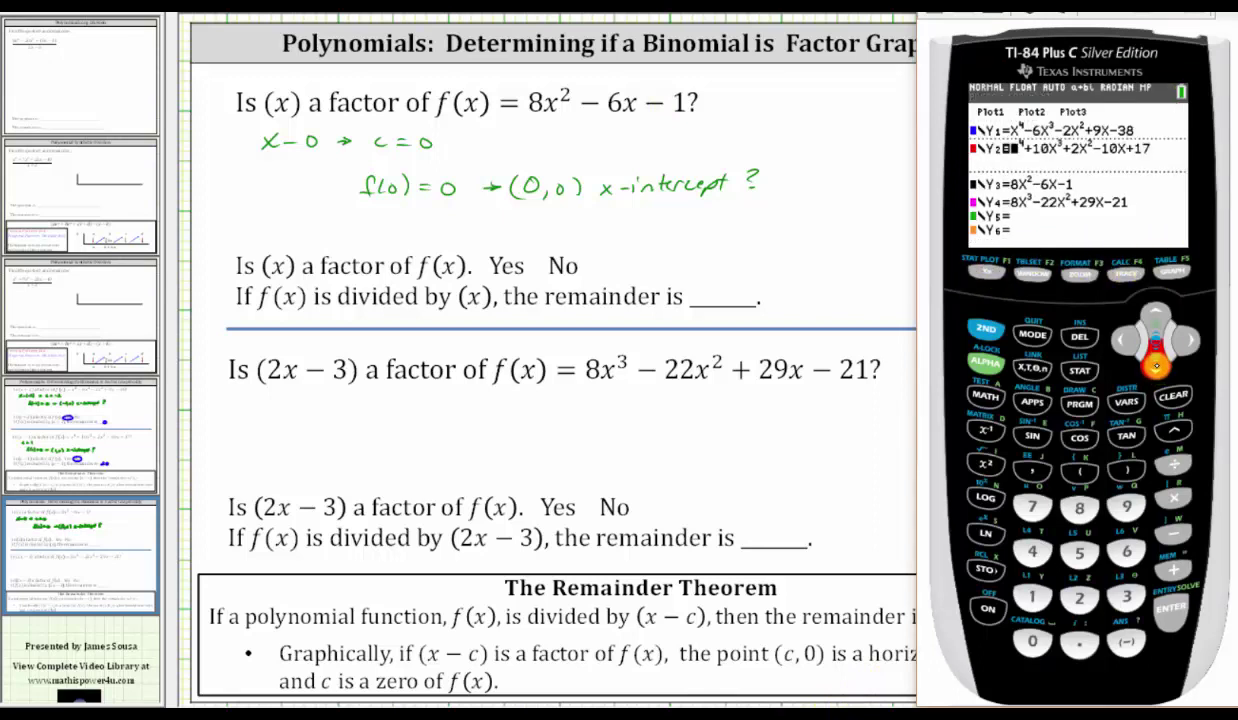
pyautogui.click(1158, 362)
pyautogui.click(1160, 318)
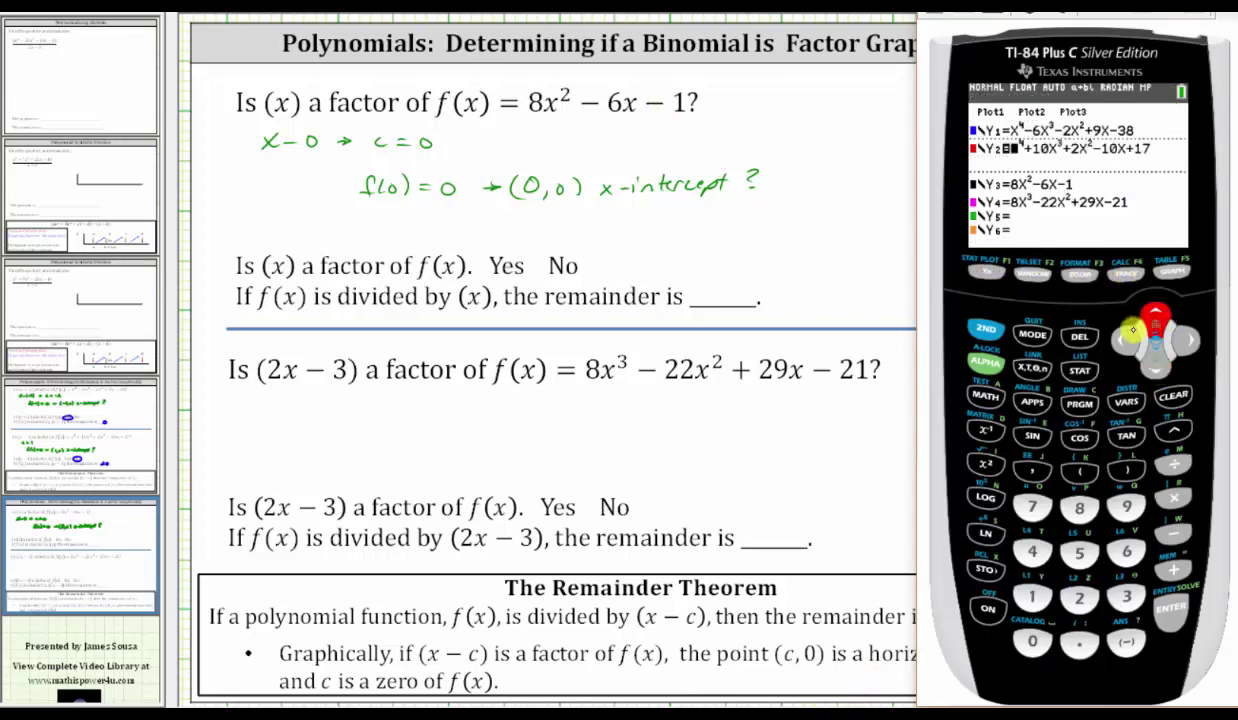
pyautogui.click(1122, 340)
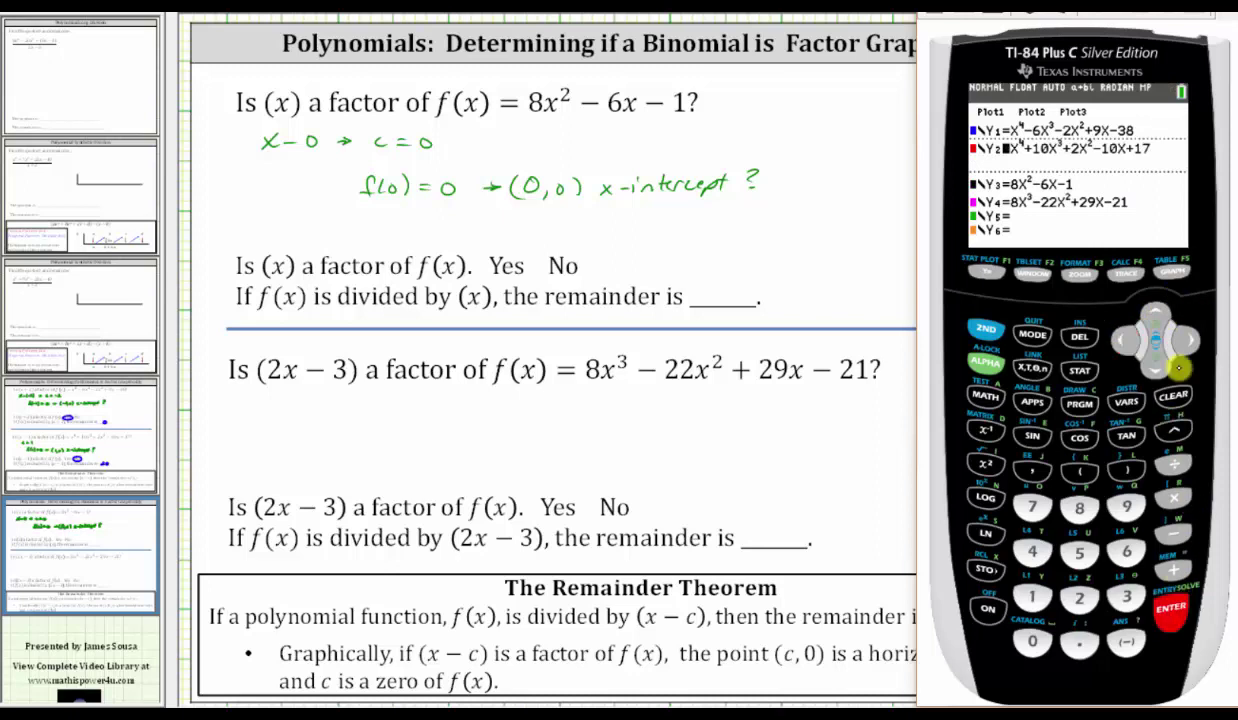
pyautogui.click(1160, 364)
pyautogui.click(1170, 607)
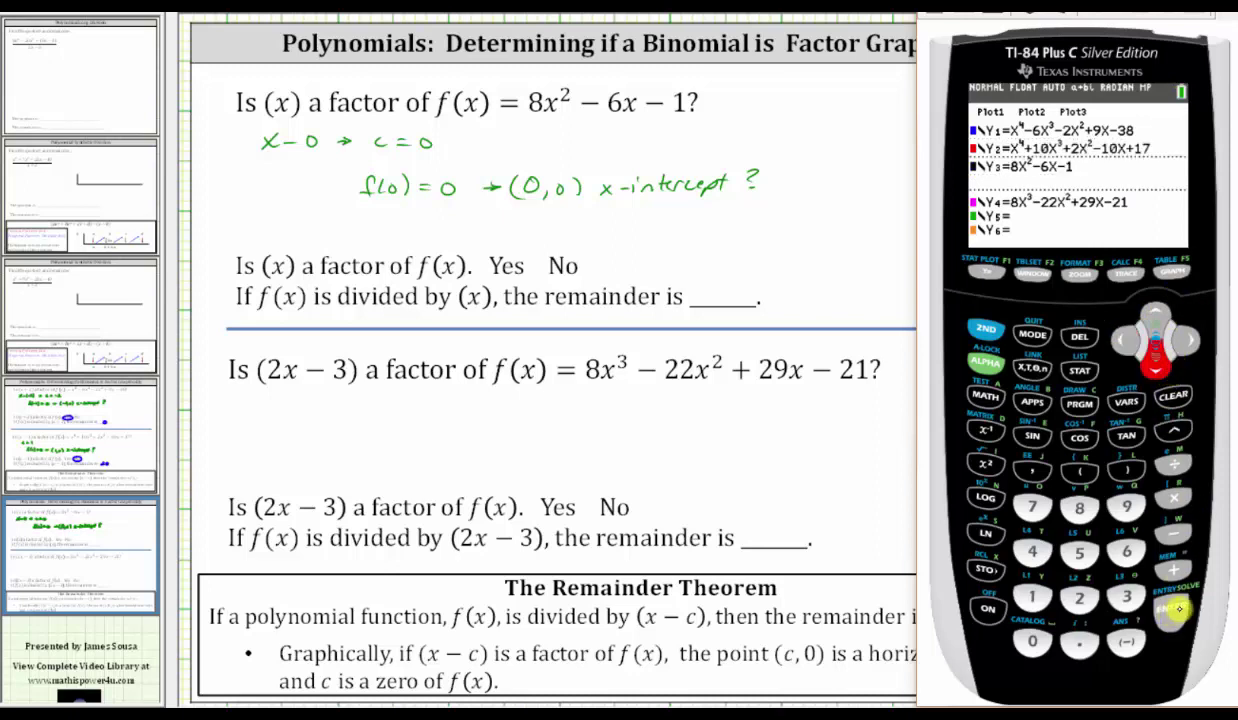
pyautogui.click(1186, 275)
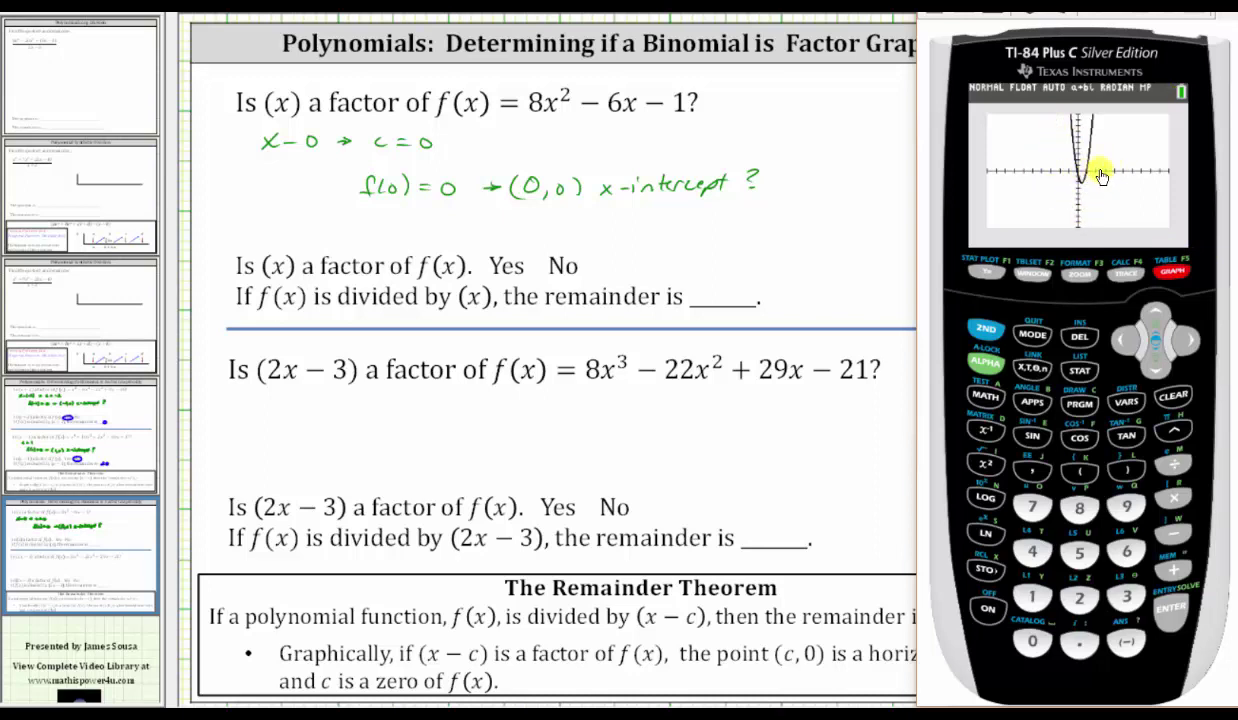
# - Zoom In around the origin, then show the Y3 table reading −1 at X = 0
pyautogui.click(1079, 273)
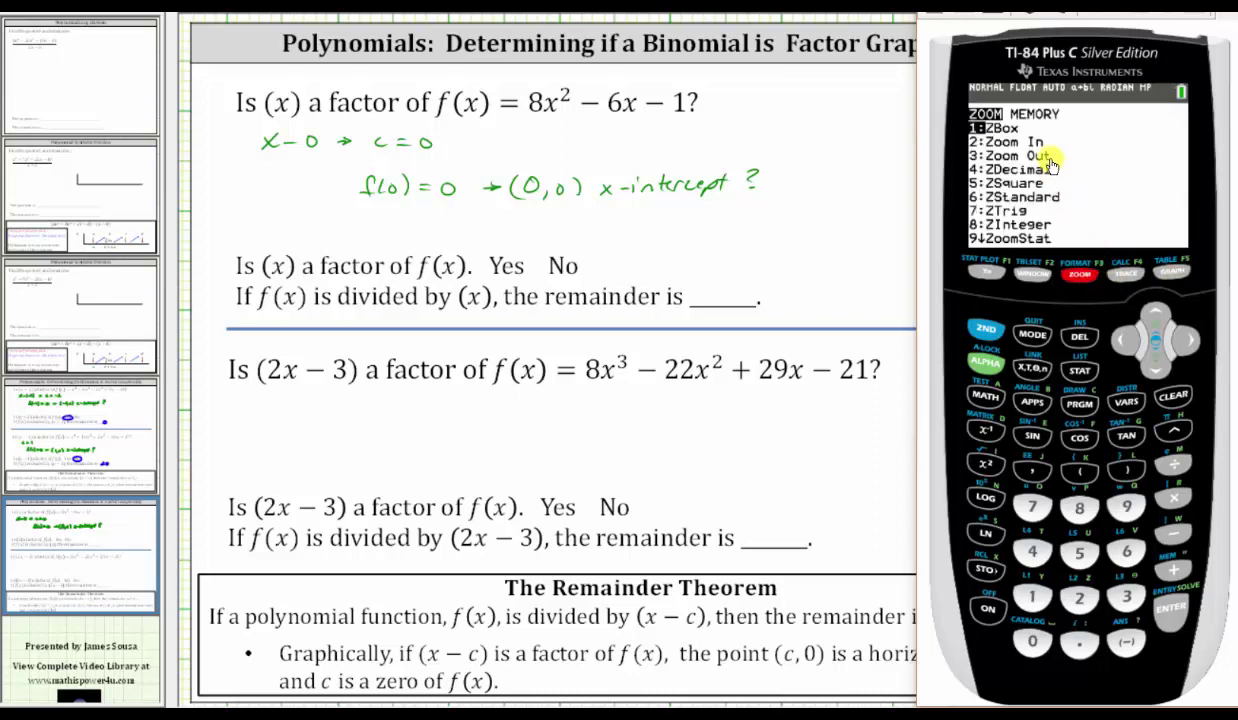
pyautogui.click(1080, 596)
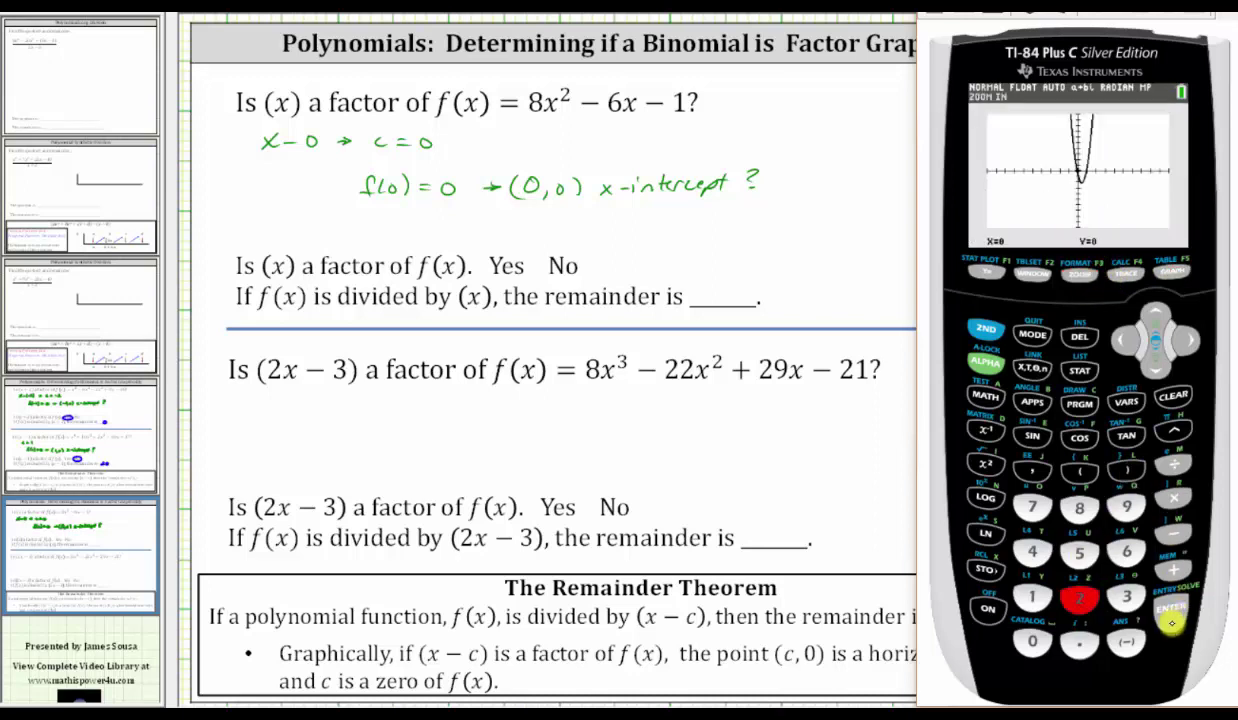
pyautogui.click(1172, 622)
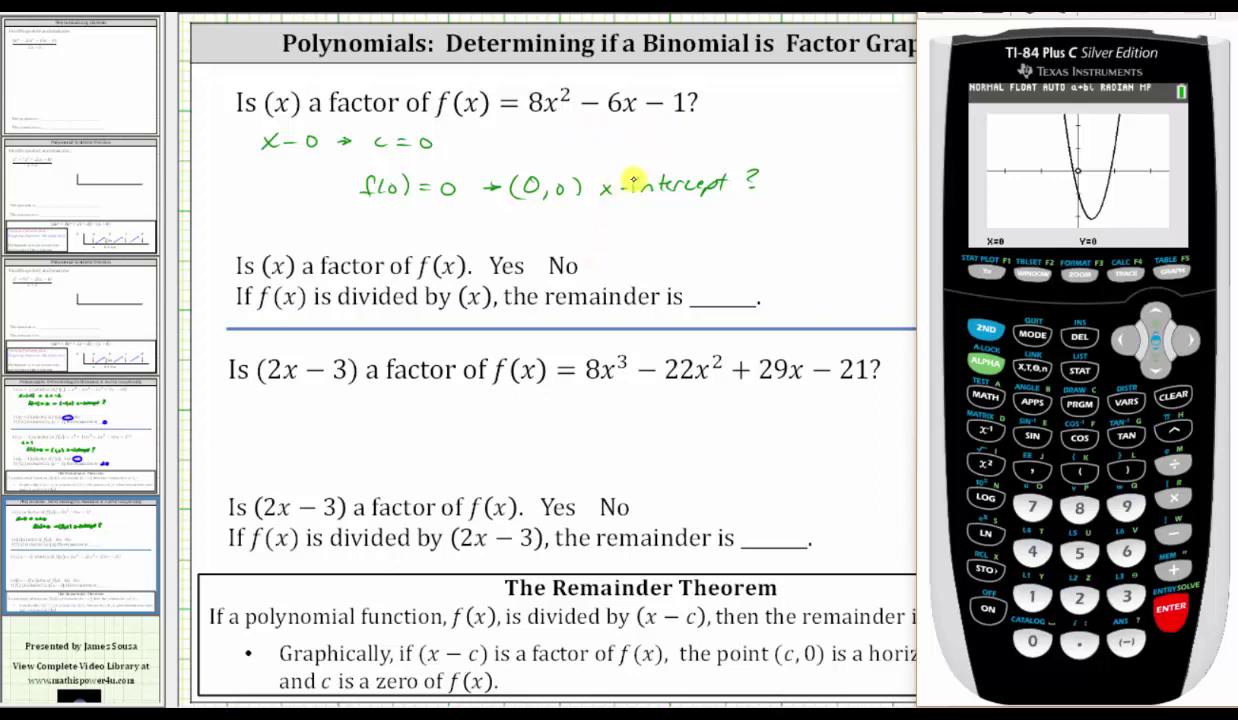
pyautogui.click(990, 334)
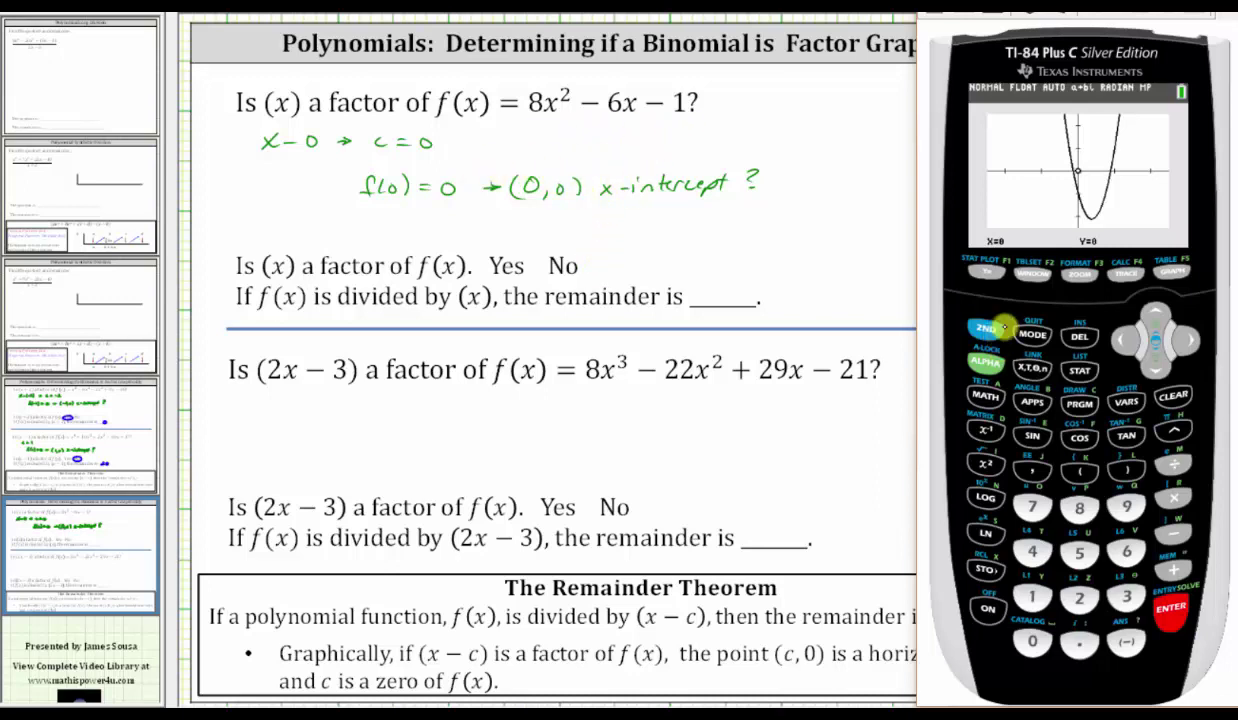
pyautogui.click(1178, 271)
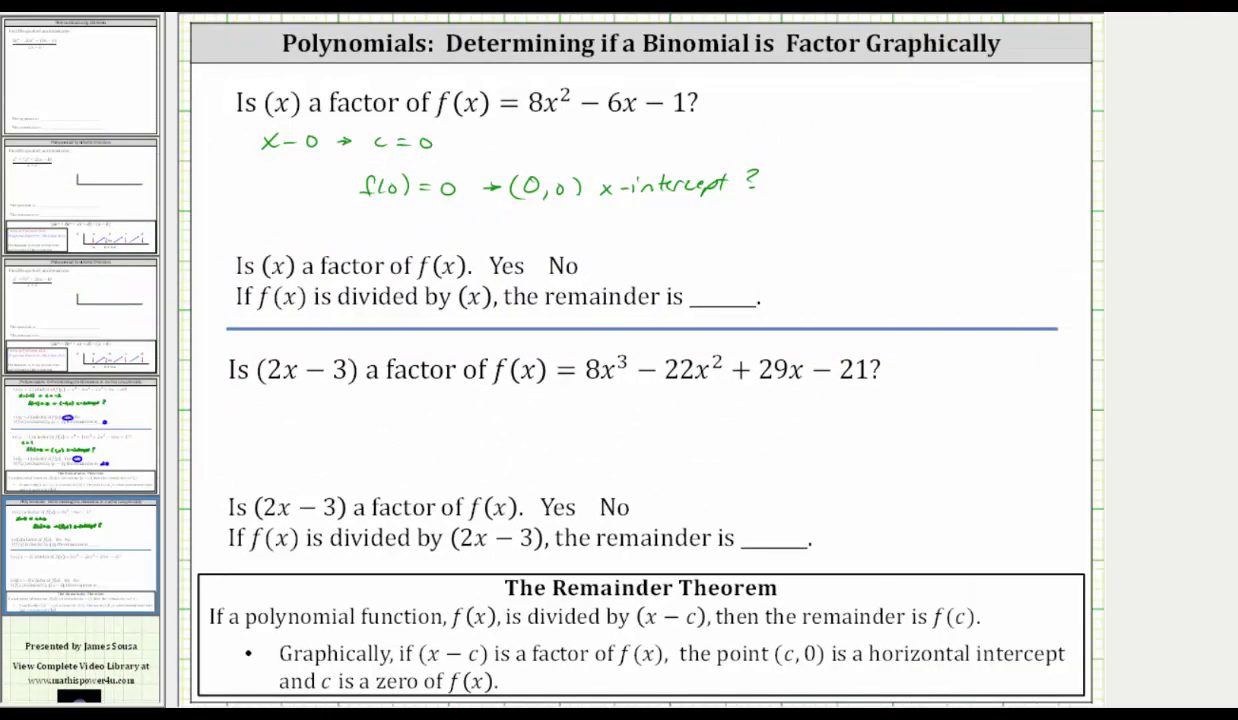
# - Circle No with remainder −1 for (x), and write 2(x − 3/2) under the (2x − 3) question
pyautogui.moveTo(570, 260)
pyautogui.mouseDown()
pyautogui.moveTo(538, 264)
pyautogui.moveTo(578, 254)
pyautogui.mouseUp()
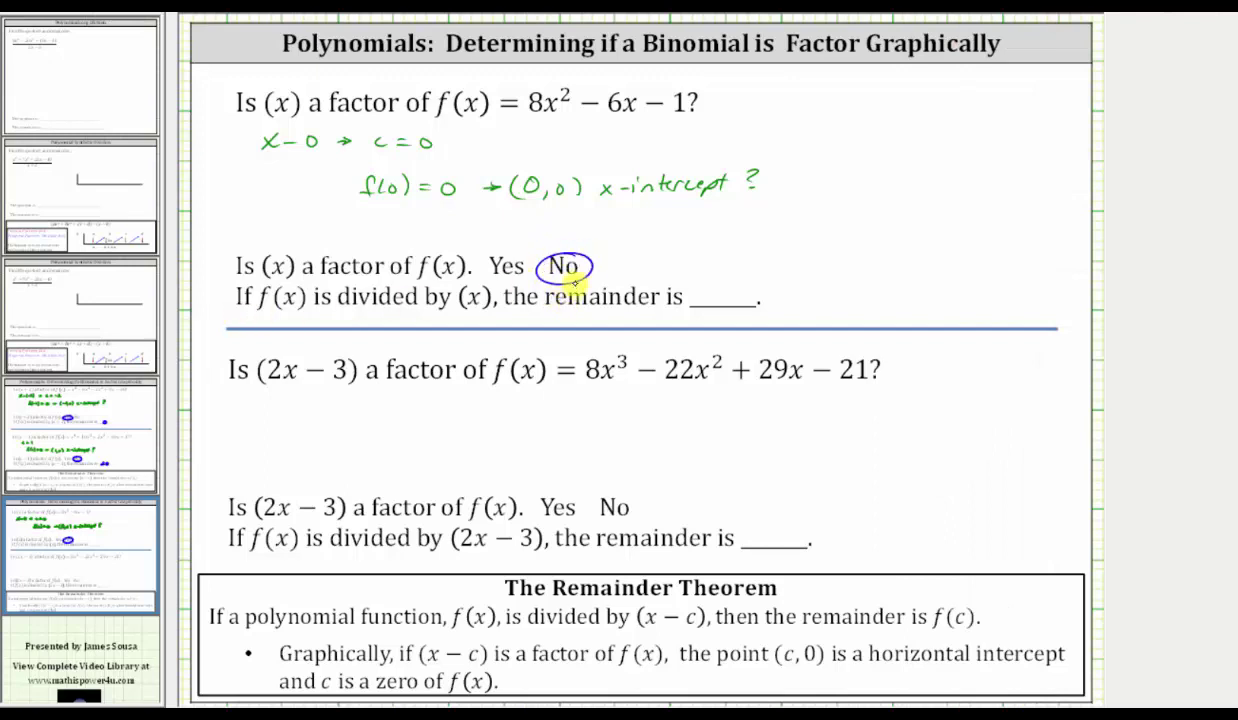
pyautogui.moveTo(734, 284); pyautogui.dragTo(735, 302)
pyautogui.moveTo(247, 402)
pyautogui.mouseDown()
pyautogui.moveTo(274, 421)
pyautogui.moveTo(318, 410)
pyautogui.moveTo(346, 423)
pyautogui.mouseUp()
pyautogui.moveTo(355, 394); pyautogui.dragTo(357, 426)
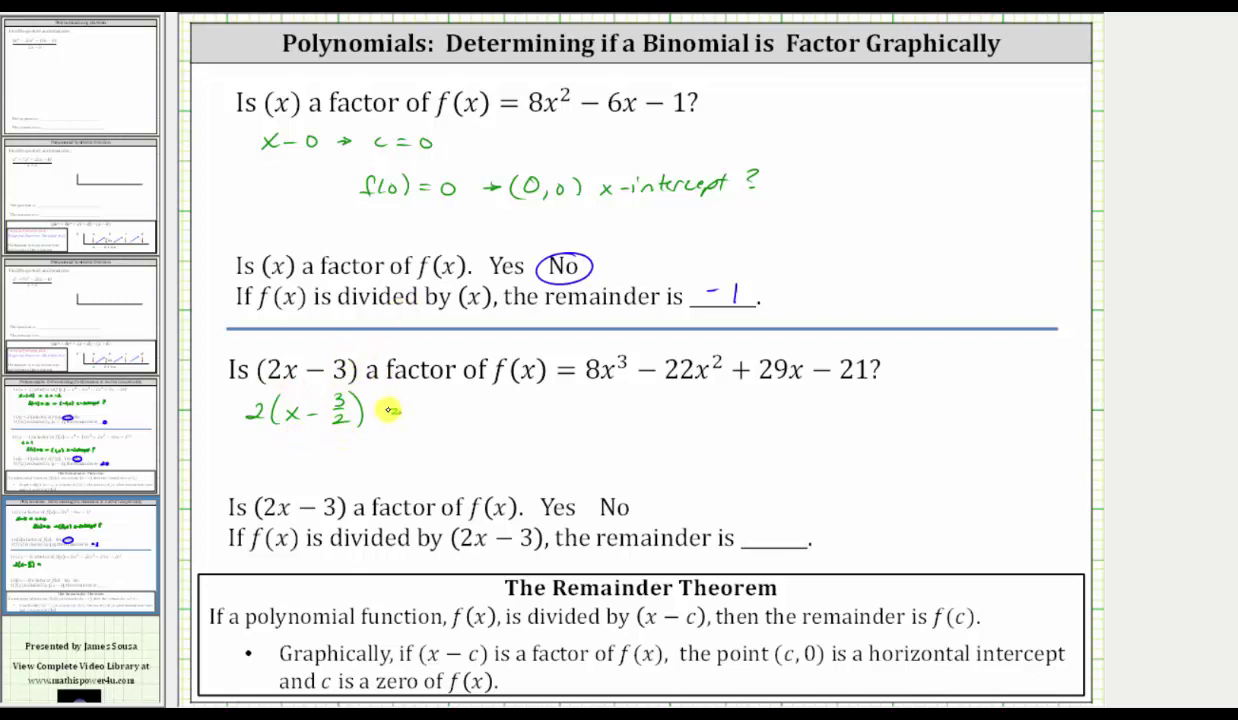
# - Write → c = 3/2 after 2(x − 3/2), then erase the 2x − 3 = 0 side working
pyautogui.moveTo(390, 410)
pyautogui.mouseDown()
pyautogui.moveTo(497, 401)
pyautogui.moveTo(503, 424)
pyautogui.mouseUp()
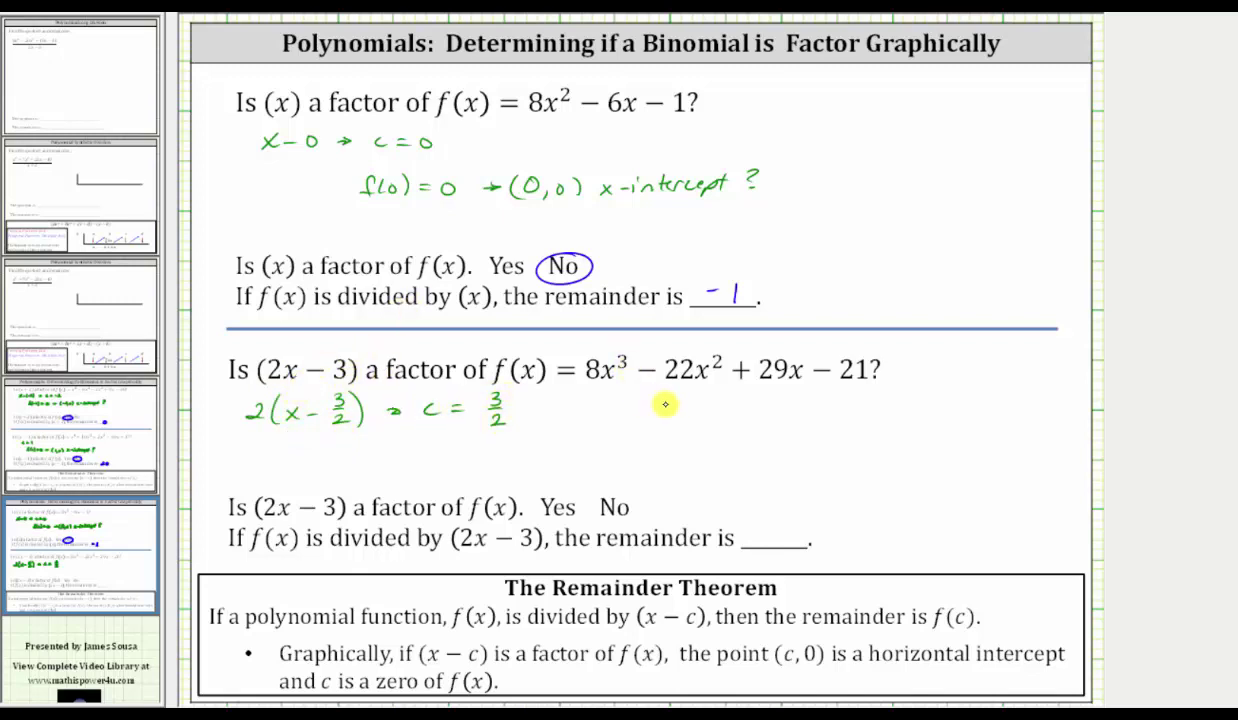
pyautogui.moveTo(655, 403); pyautogui.dragTo(756, 401)
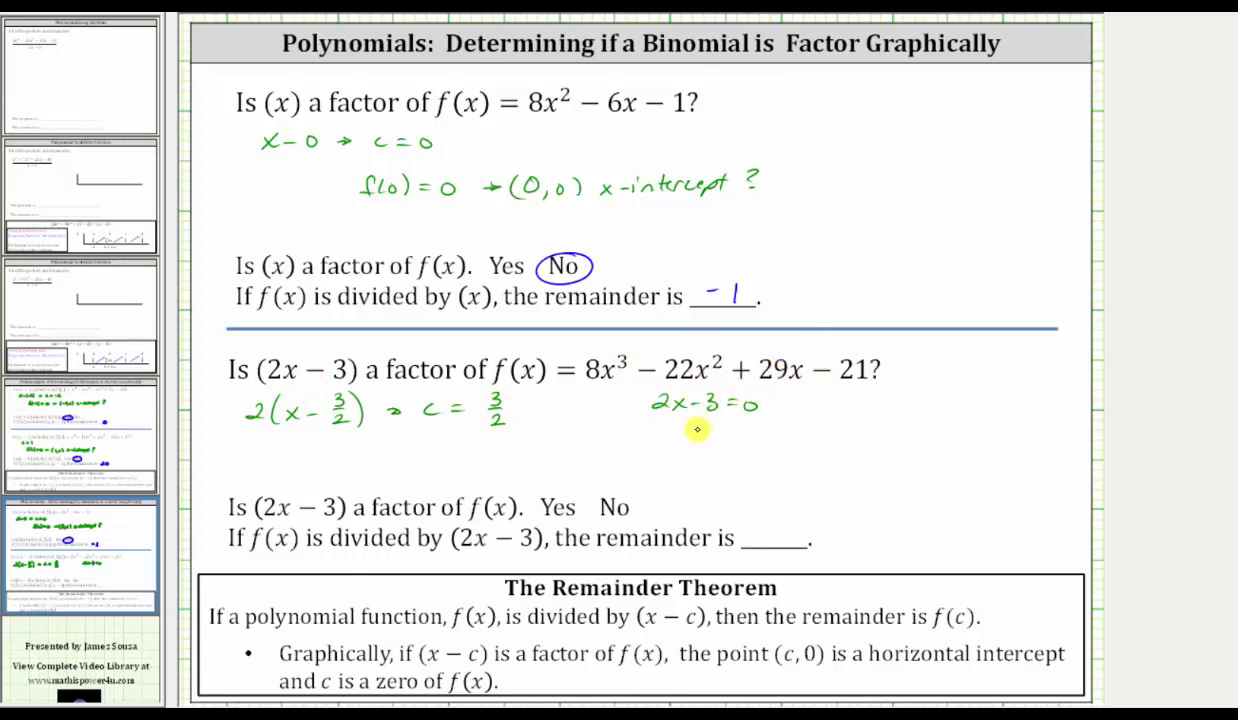
pyautogui.moveTo(688, 427)
pyautogui.mouseDown()
pyautogui.moveTo(747, 426)
pyautogui.moveTo(749, 440)
pyautogui.moveTo(695, 454)
pyautogui.moveTo(764, 458)
pyautogui.moveTo(701, 439)
pyautogui.moveTo(706, 428)
pyautogui.moveTo(694, 462)
pyautogui.mouseUp()
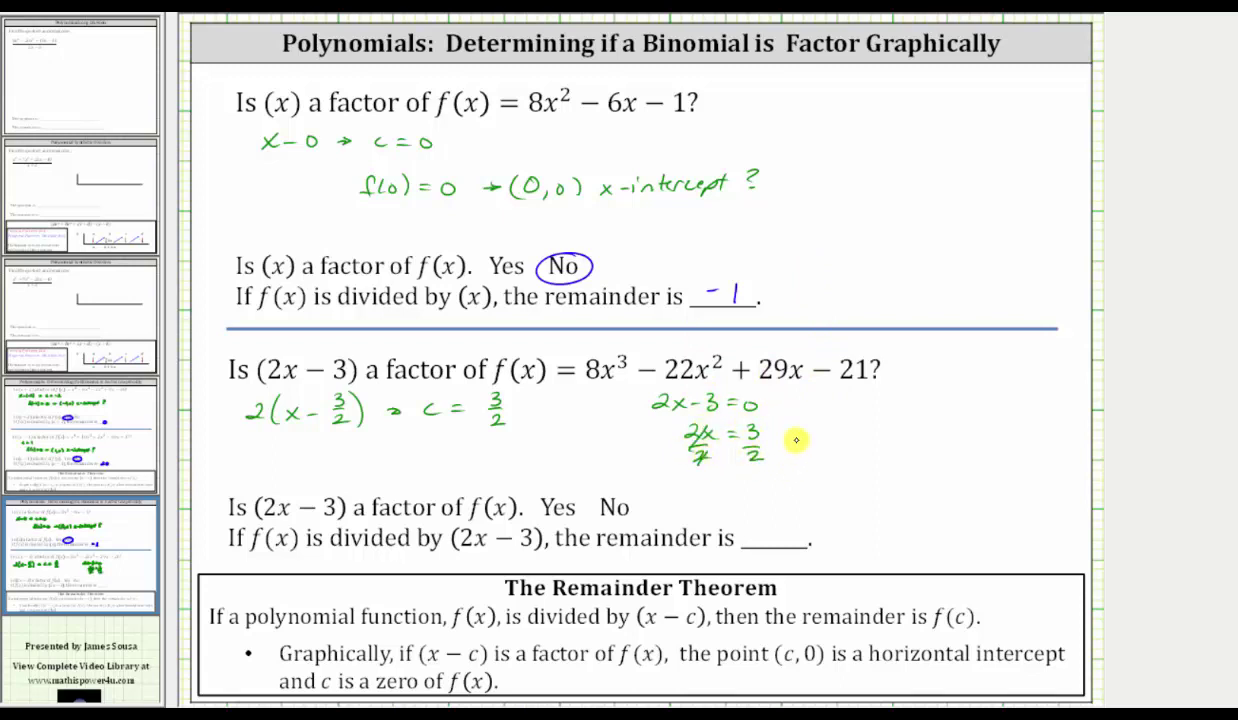
pyautogui.moveTo(826, 379)
pyautogui.mouseDown()
pyautogui.moveTo(739, 498)
pyautogui.moveTo(706, 467)
pyautogui.moveTo(669, 462)
pyautogui.moveTo(685, 446)
pyautogui.moveTo(649, 401)
pyautogui.moveTo(687, 424)
pyautogui.mouseUp()
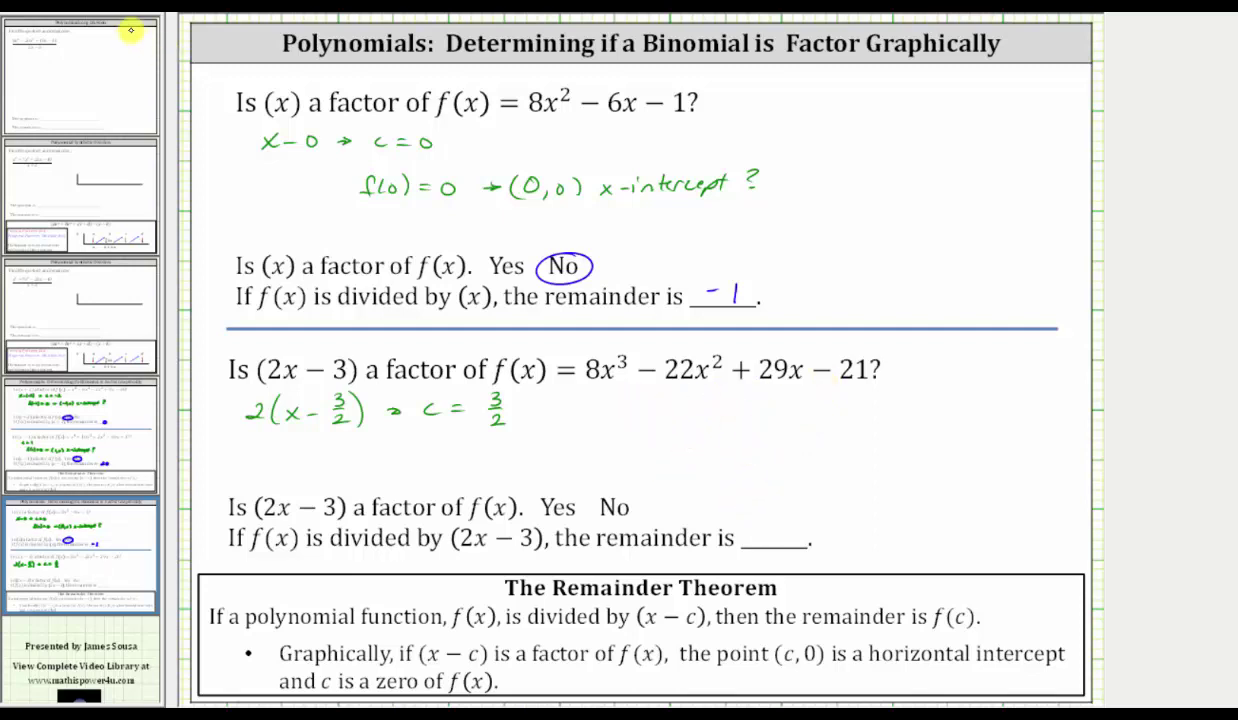
# - Handwrite f(3/2) = 0 → (3/2, 0) x-intercept? in green below c = 3/2
pyautogui.moveTo(403, 453)
pyautogui.mouseDown()
pyautogui.moveTo(434, 449)
pyautogui.moveTo(440, 471)
pyautogui.moveTo(450, 449)
pyautogui.moveTo(488, 457)
pyautogui.mouseUp()
pyautogui.moveTo(470, 466); pyautogui.dragTo(488, 466)
pyautogui.moveTo(502, 455); pyautogui.dragTo(503, 456)
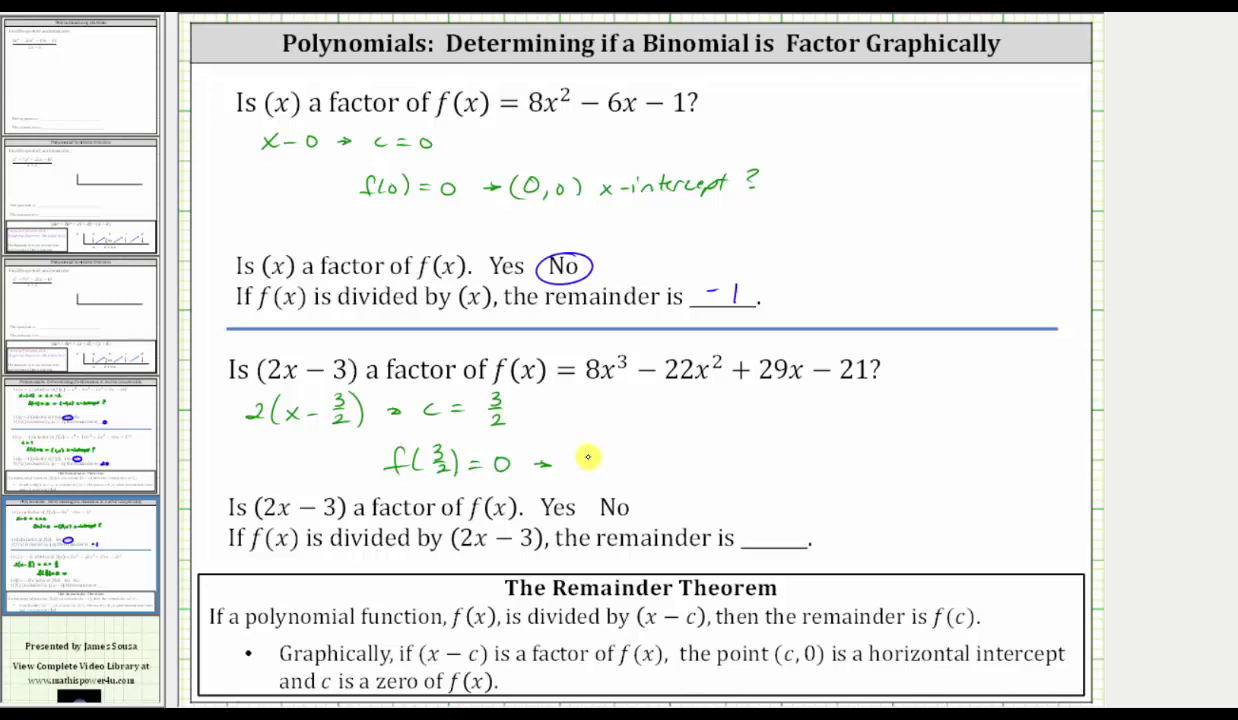
pyautogui.moveTo(582, 447)
pyautogui.mouseDown()
pyautogui.moveTo(579, 481)
pyautogui.moveTo(596, 453)
pyautogui.moveTo(612, 479)
pyautogui.moveTo(634, 458)
pyautogui.mouseUp()
pyautogui.moveTo(644, 452)
pyautogui.mouseDown()
pyautogui.moveTo(646, 483)
pyautogui.moveTo(689, 477)
pyautogui.mouseUp()
pyautogui.moveTo(699, 469); pyautogui.dragTo(728, 476)
pyautogui.moveTo(735, 458)
pyautogui.mouseDown()
pyautogui.moveTo(781, 473)
pyautogui.moveTo(801, 456)
pyautogui.moveTo(818, 481)
pyautogui.moveTo(839, 453)
pyautogui.mouseUp()
# - On the TI-84 emulator, deselect Y3, select Y4, and graph it with 6:ZStandard
pyautogui.hotkey('alt', 'Tab')
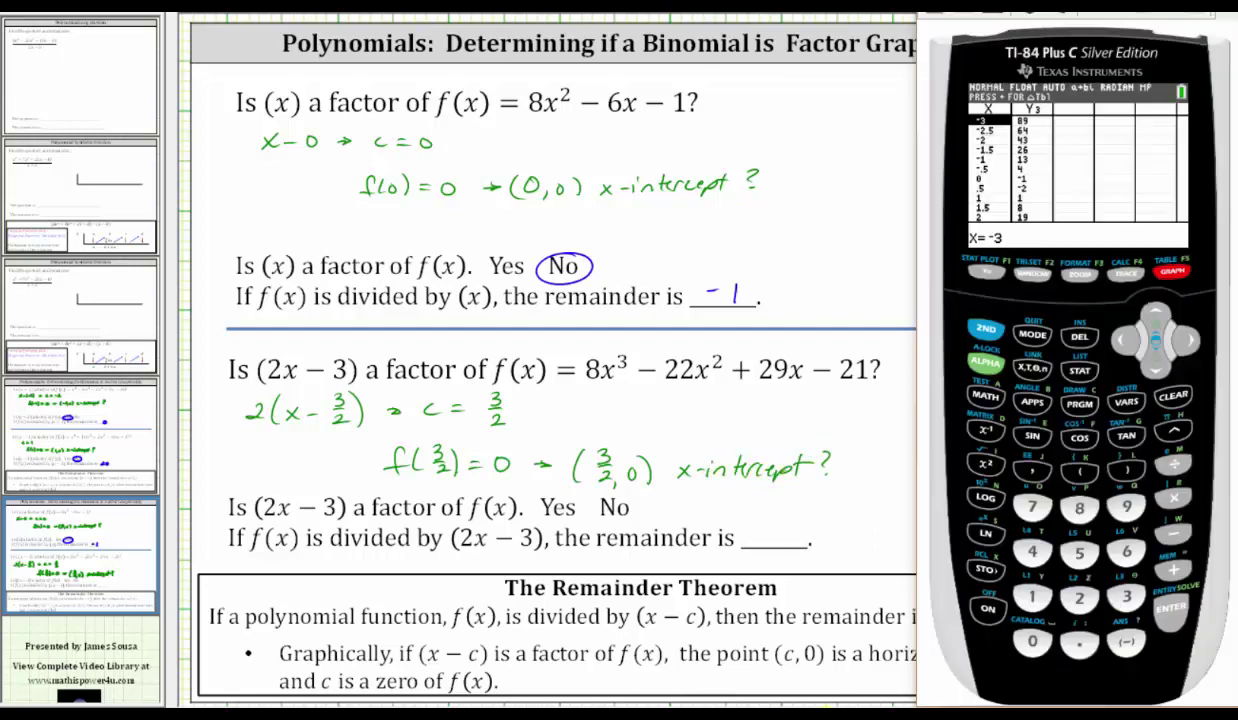
pyautogui.click(987, 271)
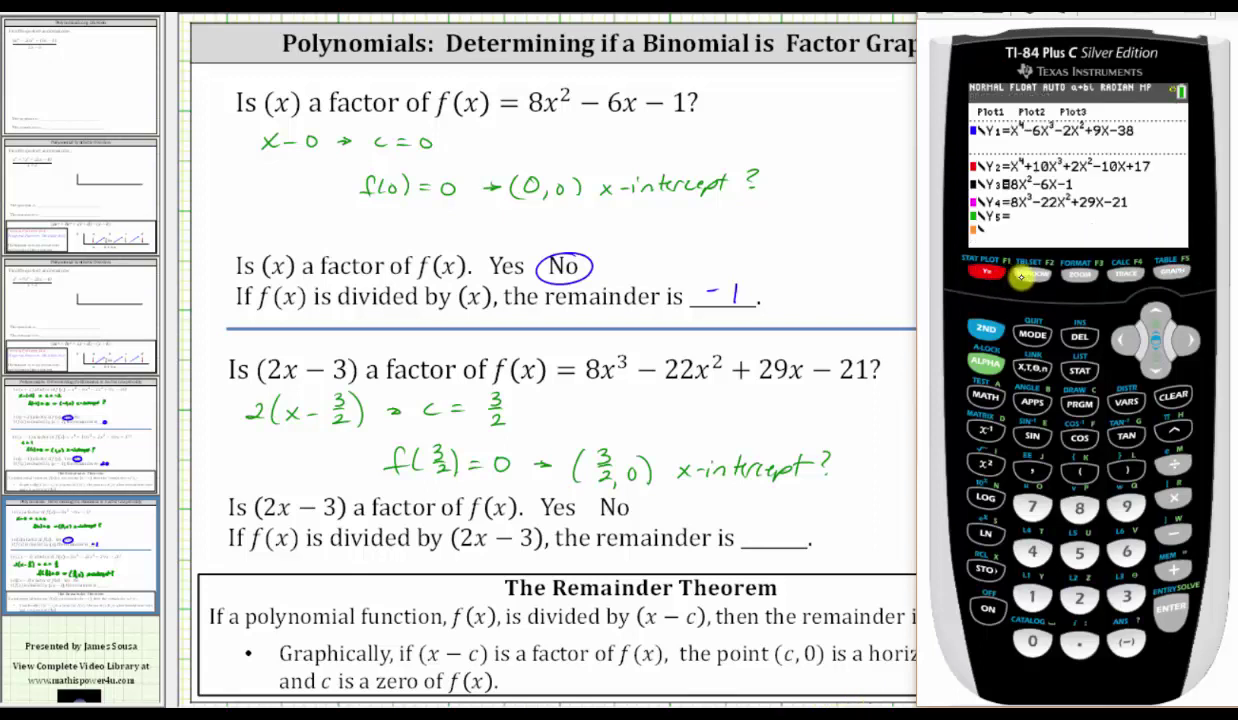
pyautogui.click(1157, 365)
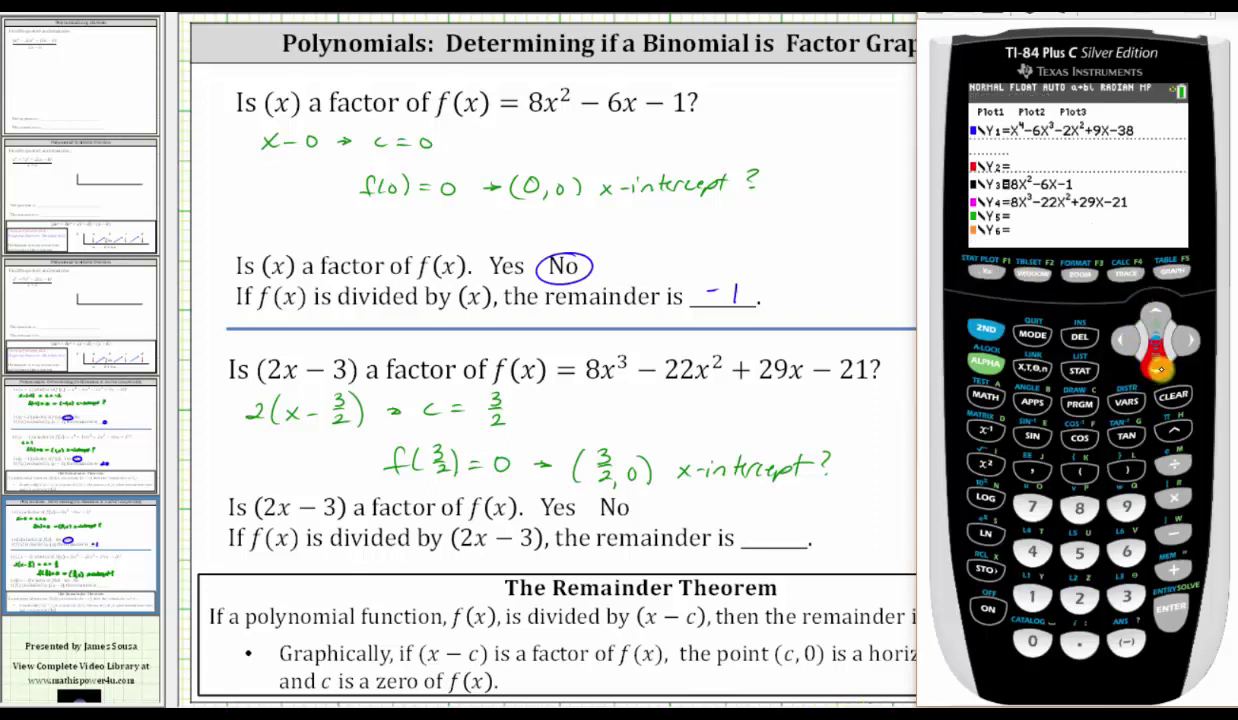
pyautogui.click(1157, 365)
pyautogui.click(1157, 365)
pyautogui.click(1122, 340)
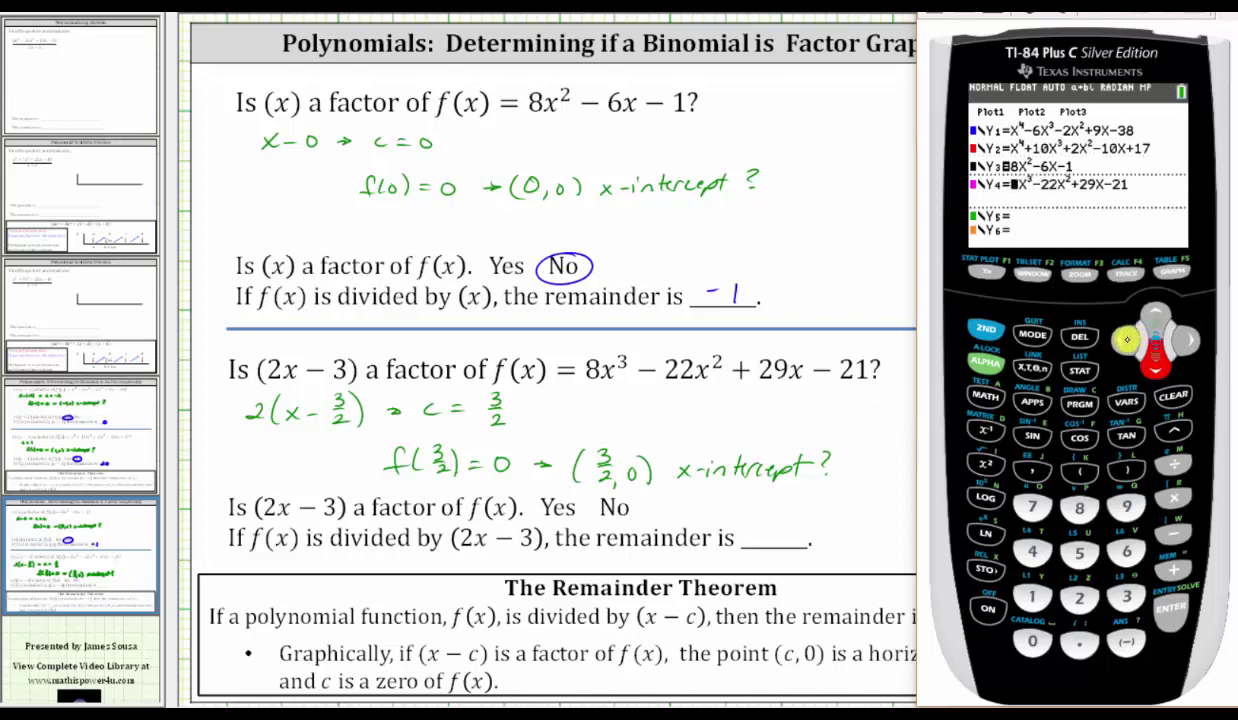
pyautogui.click(1155, 312)
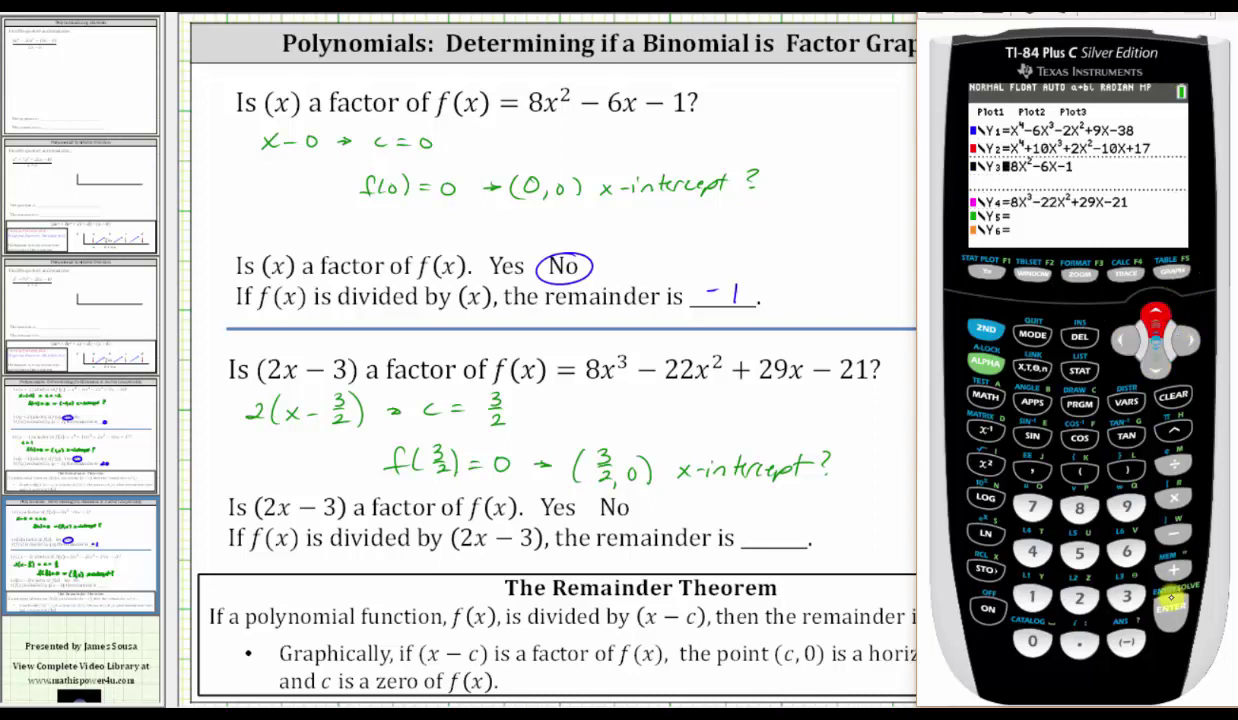
pyautogui.click(1170, 603)
pyautogui.click(1157, 365)
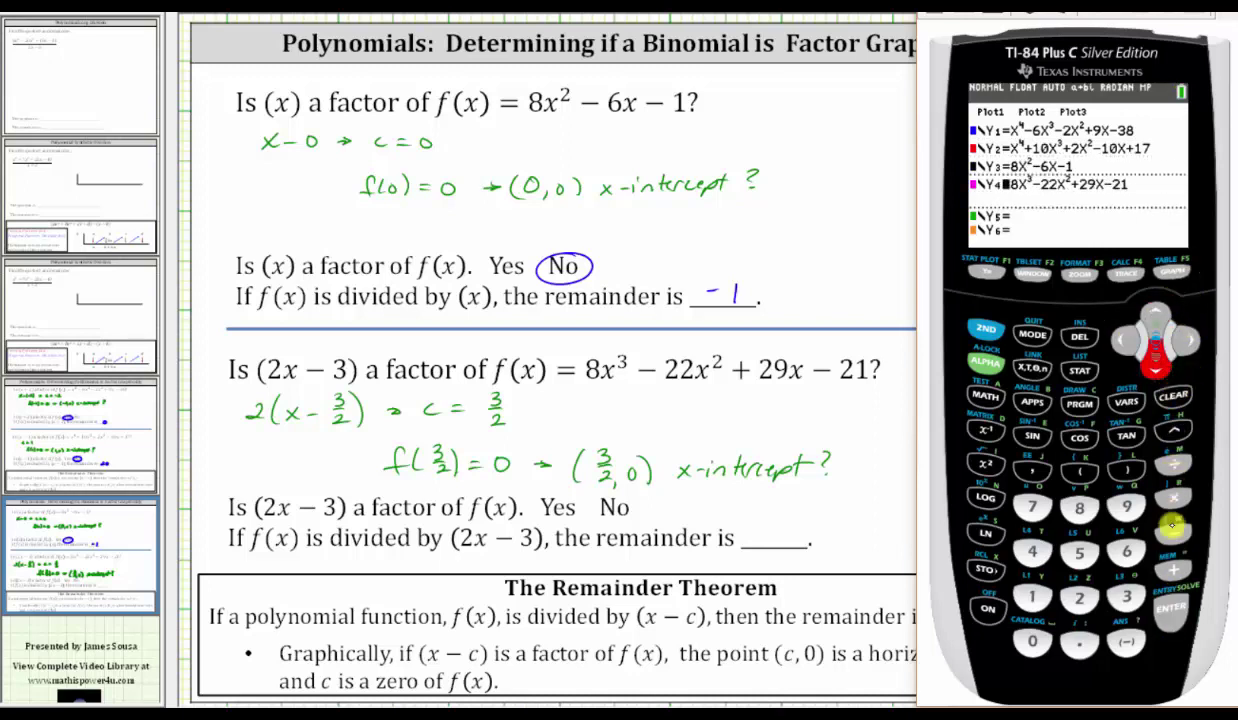
pyautogui.click(1170, 620)
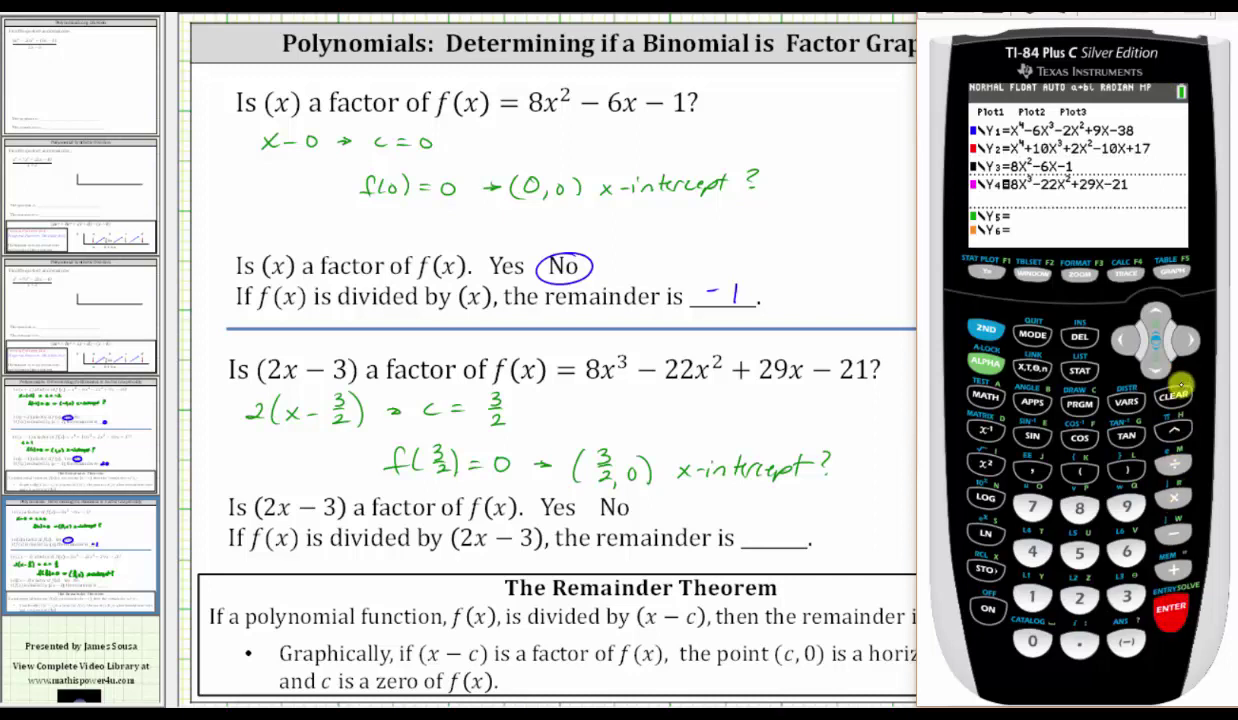
pyautogui.click(1079, 272)
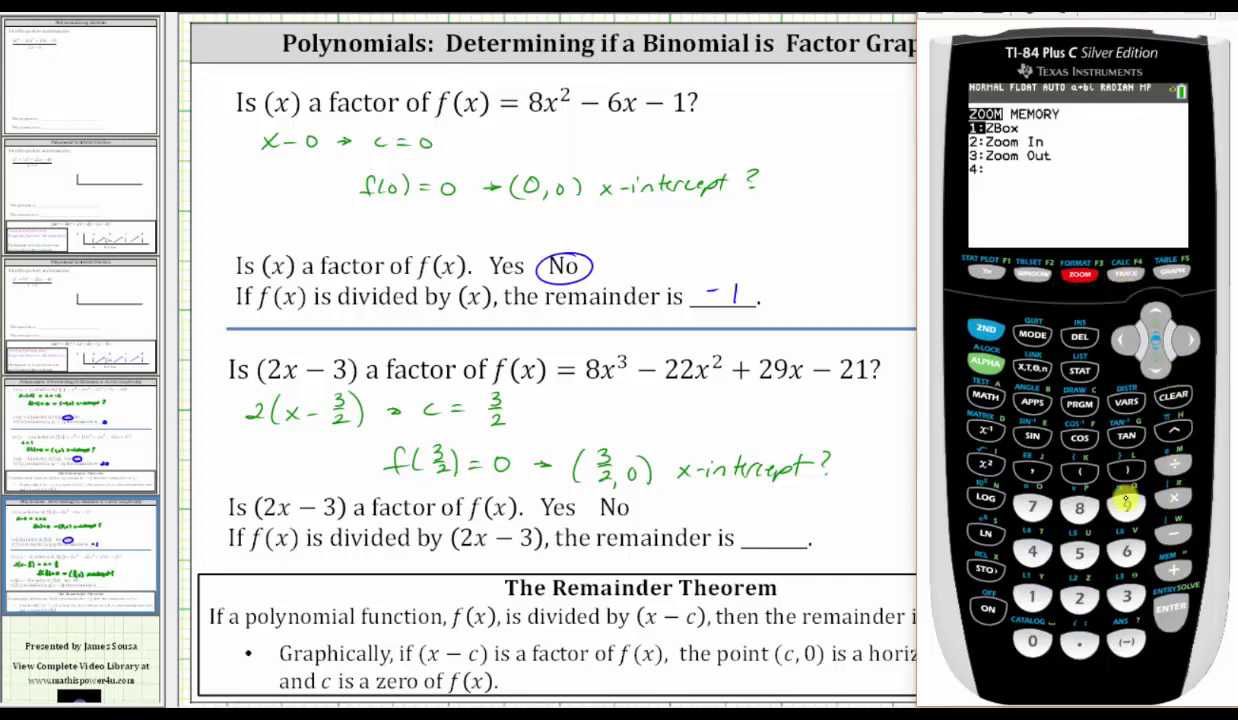
pyautogui.click(1126, 551)
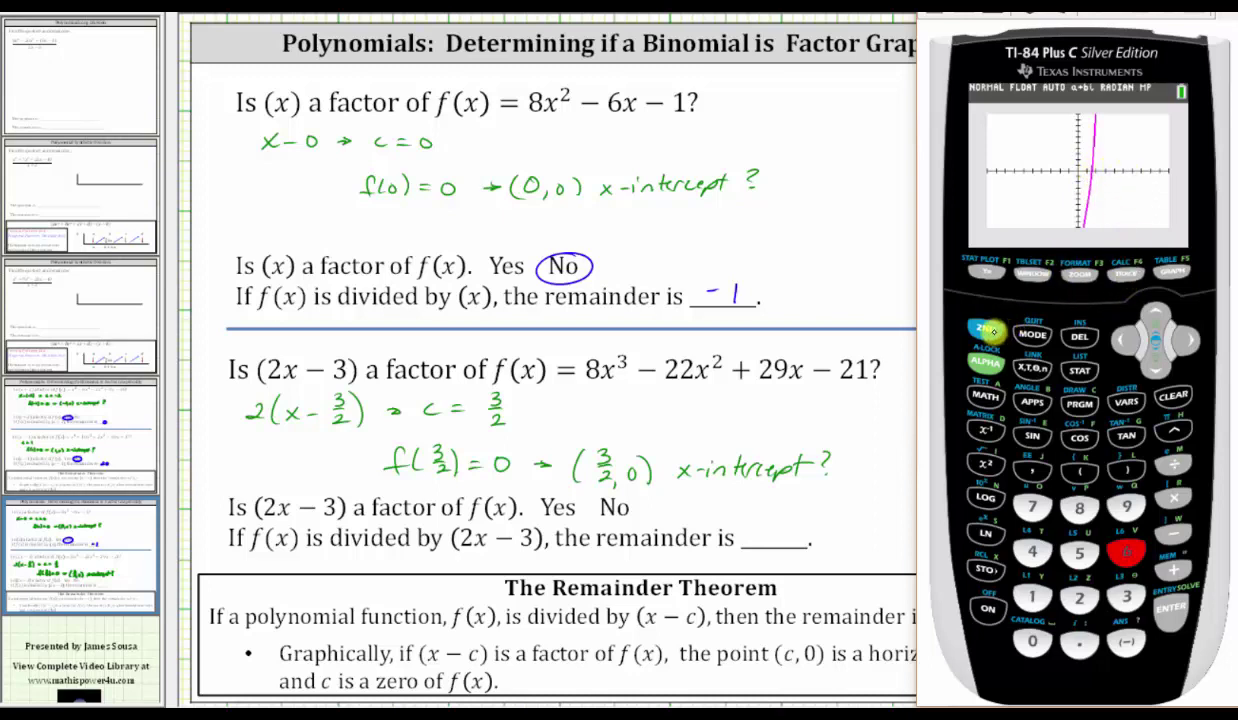
# - Run 2:zero on Y4 with bounds around the crossing, giving X = 1.5, Y = 0
pyautogui.click(1009, 323)
pyautogui.click(1124, 272)
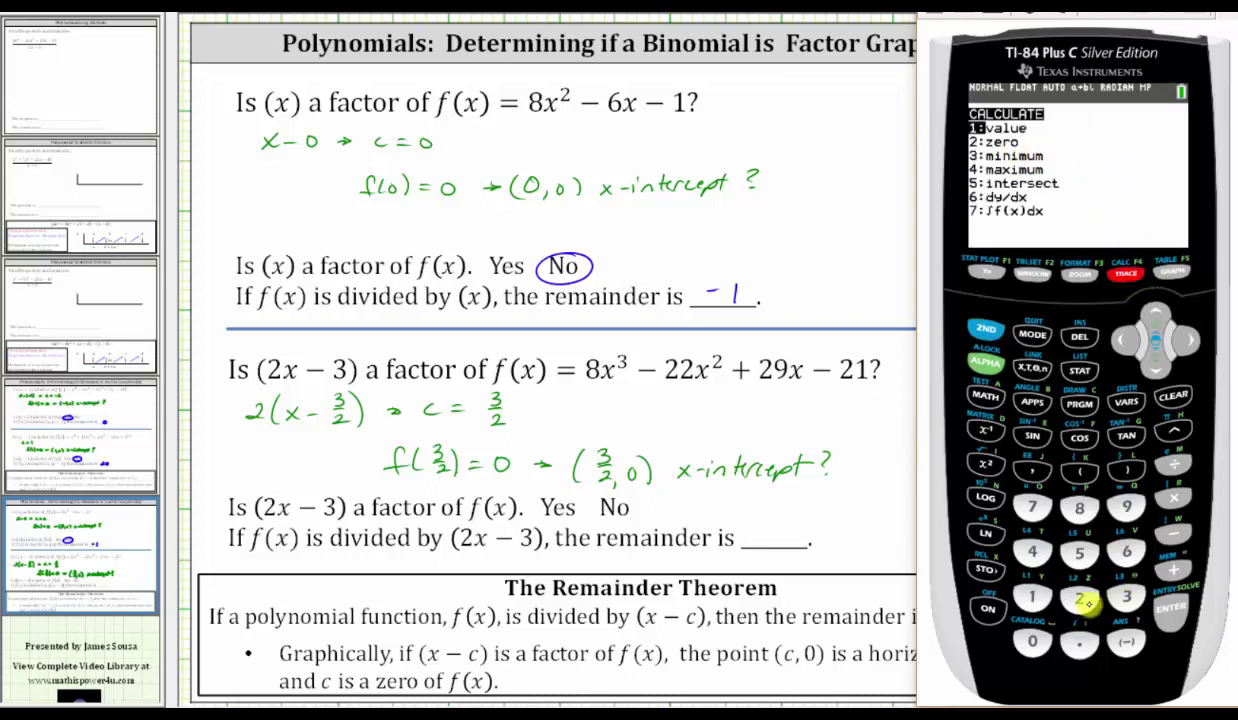
pyautogui.click(1070, 597)
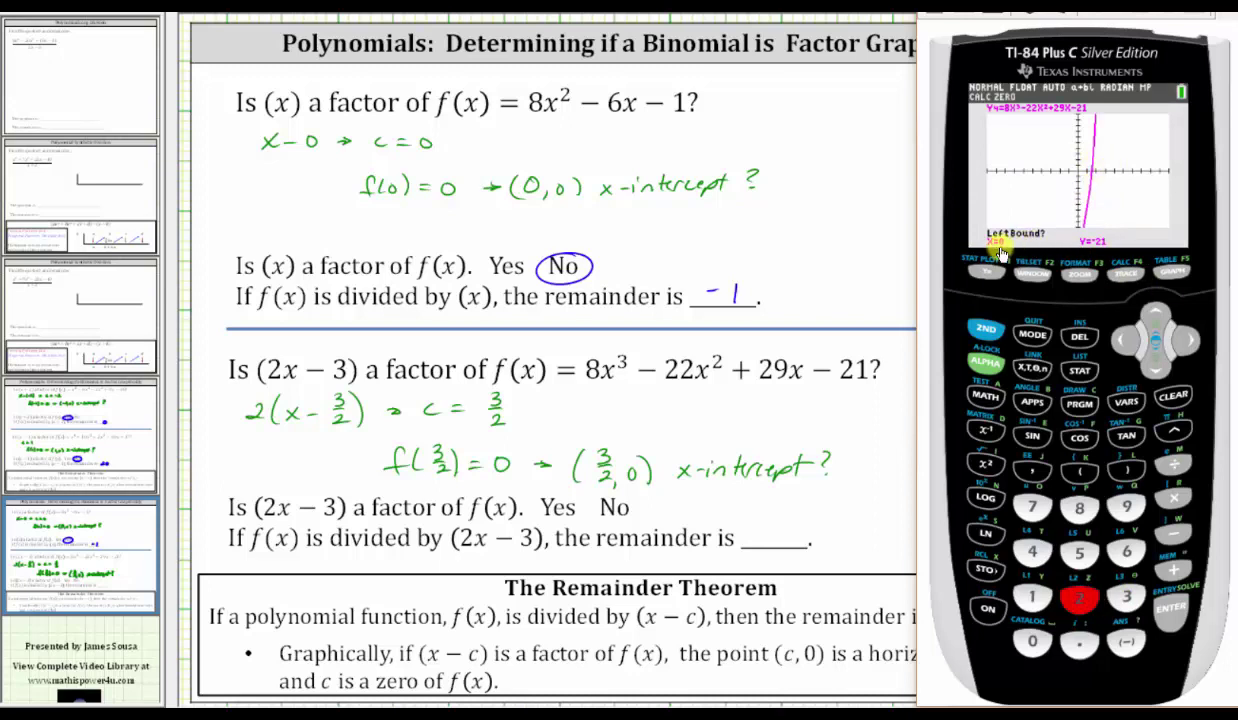
pyautogui.click(1191, 342)
pyautogui.click(1193, 342)
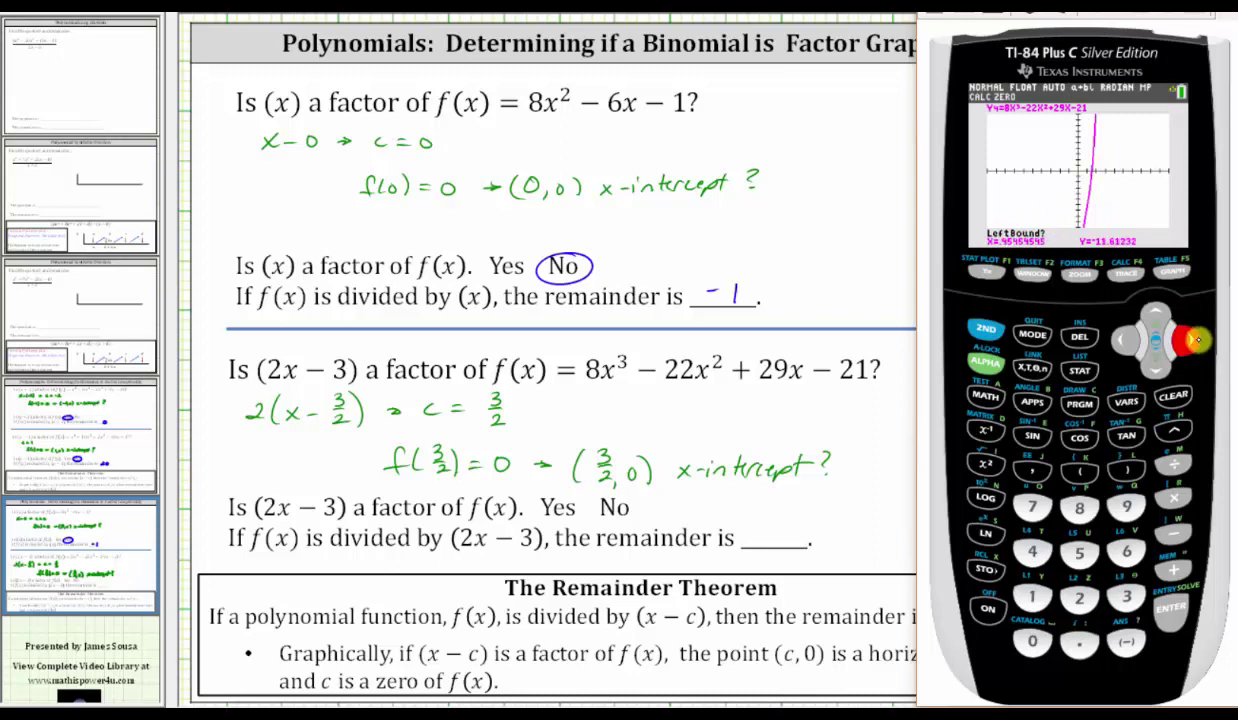
pyautogui.click(1196, 340)
pyautogui.click(1196, 340)
pyautogui.click(1122, 340)
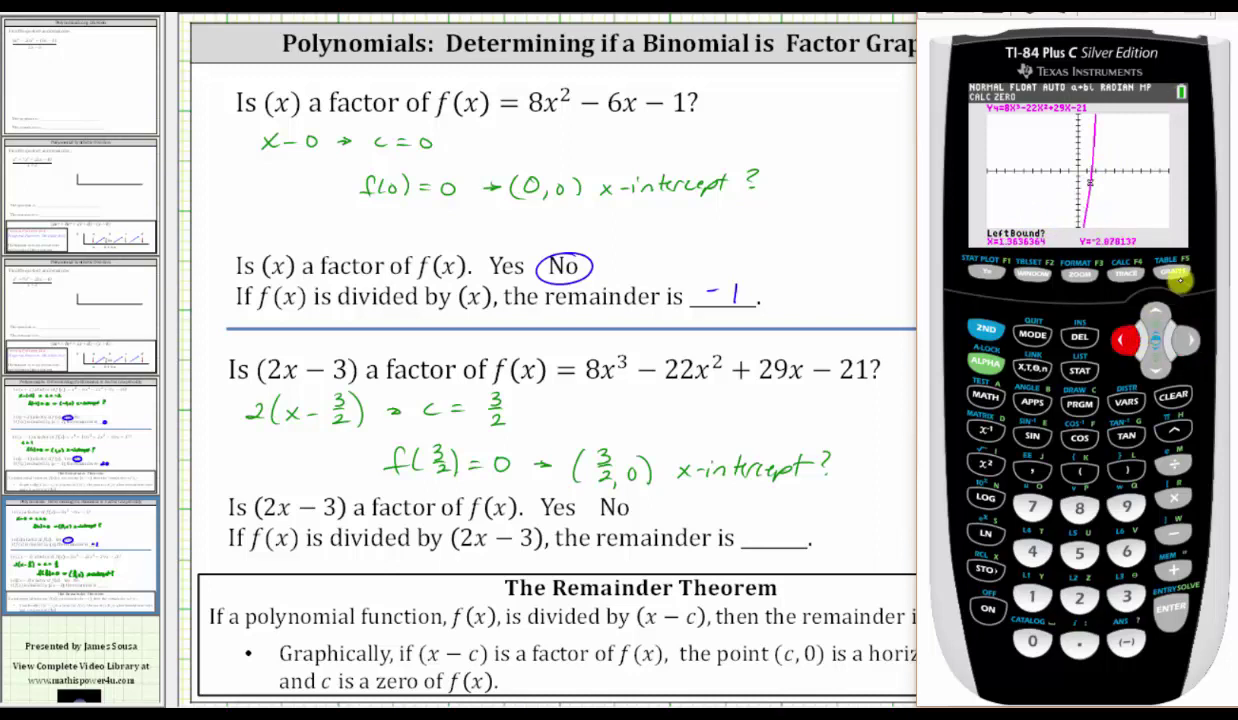
pyautogui.click(1180, 614)
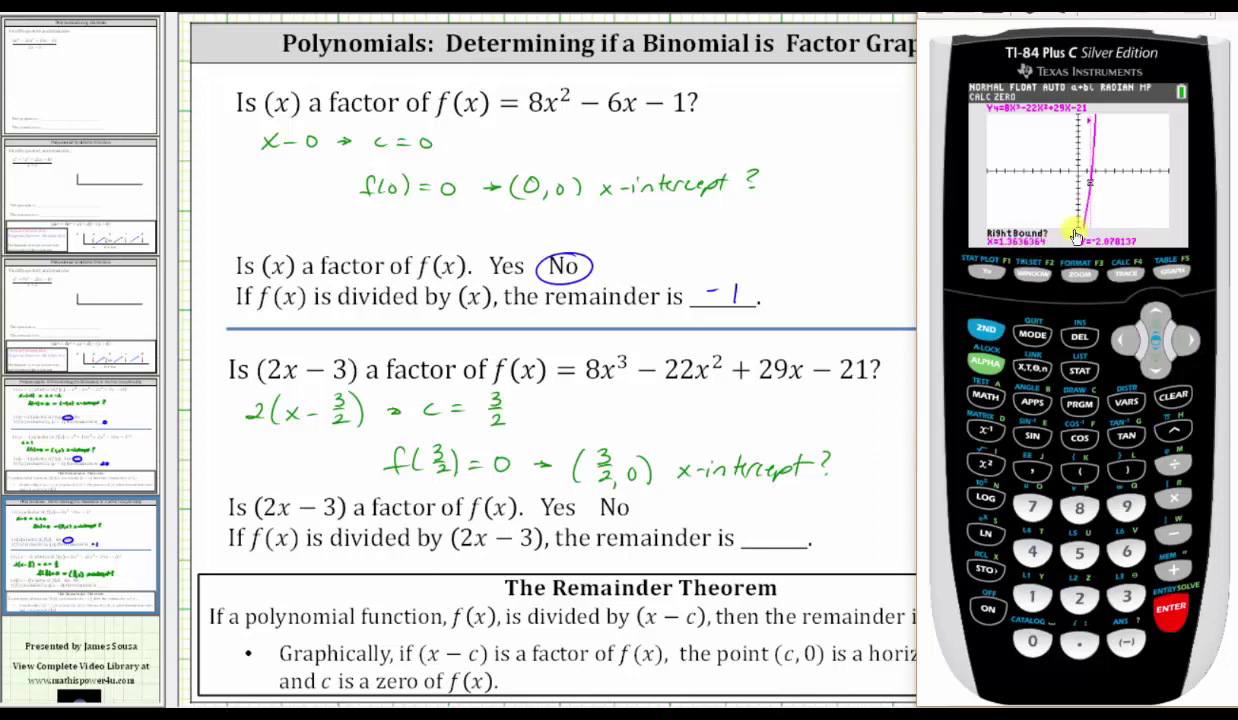
pyautogui.click(1193, 342)
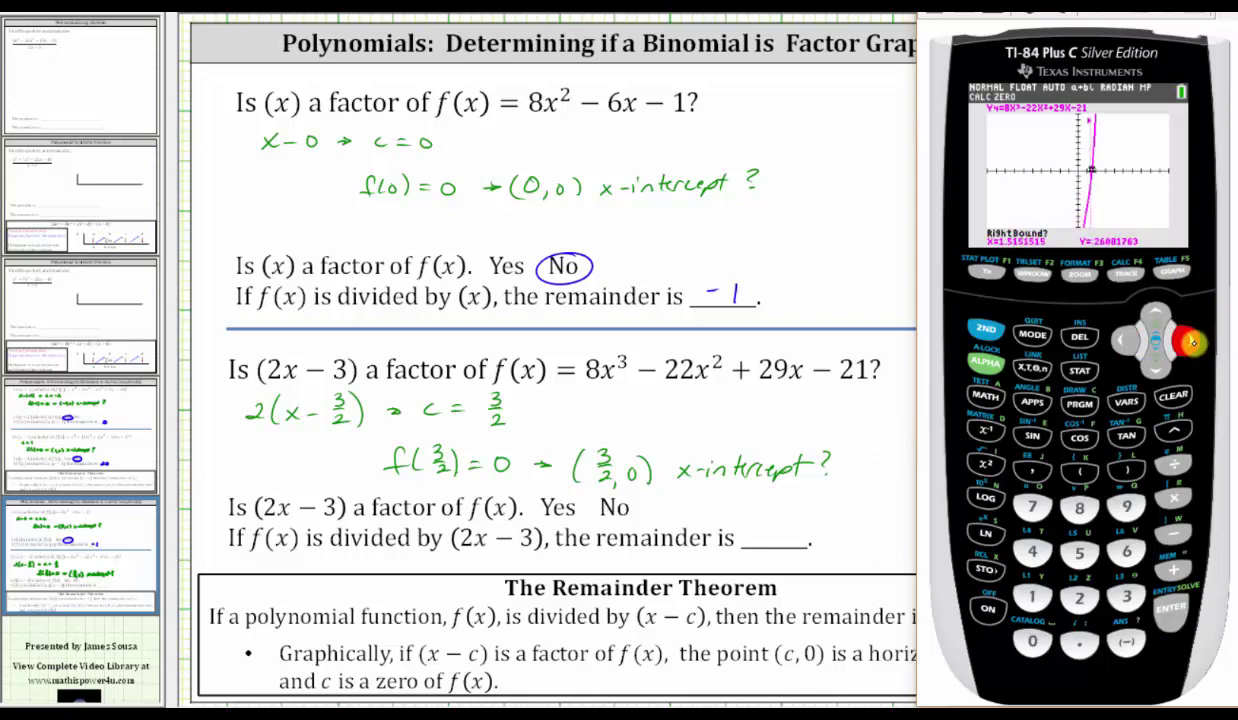
pyautogui.click(1176, 612)
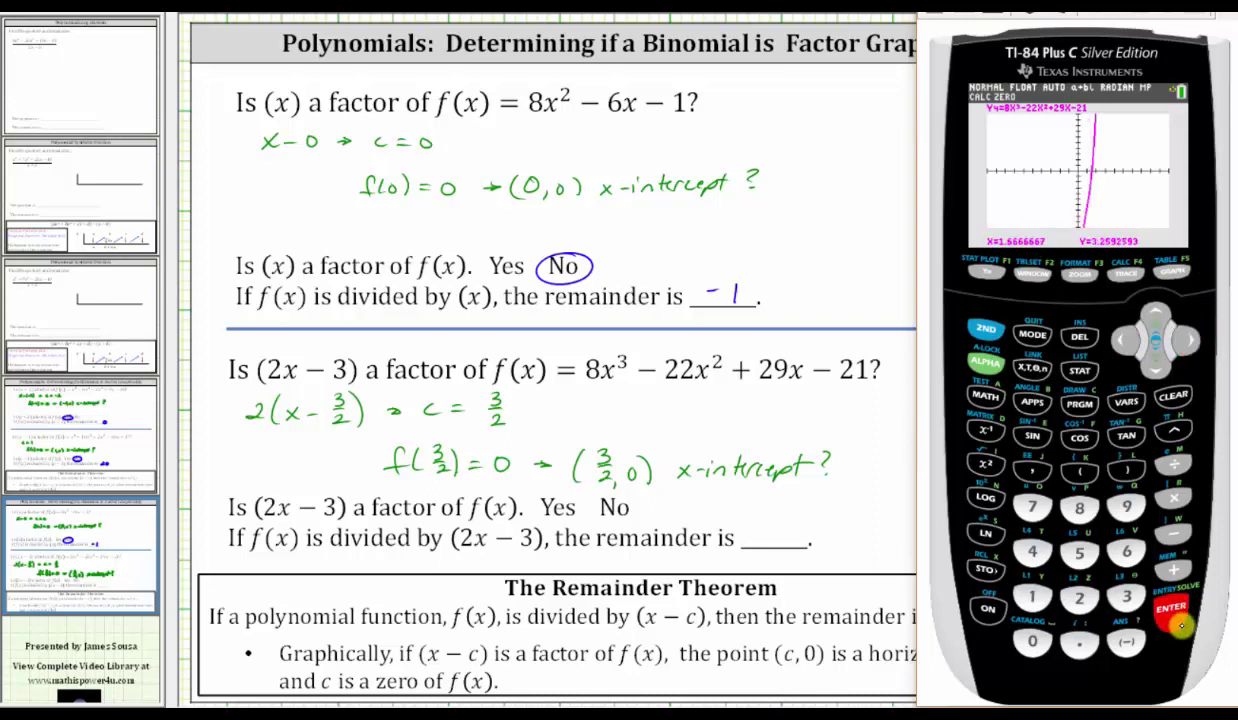
pyautogui.click(1176, 612)
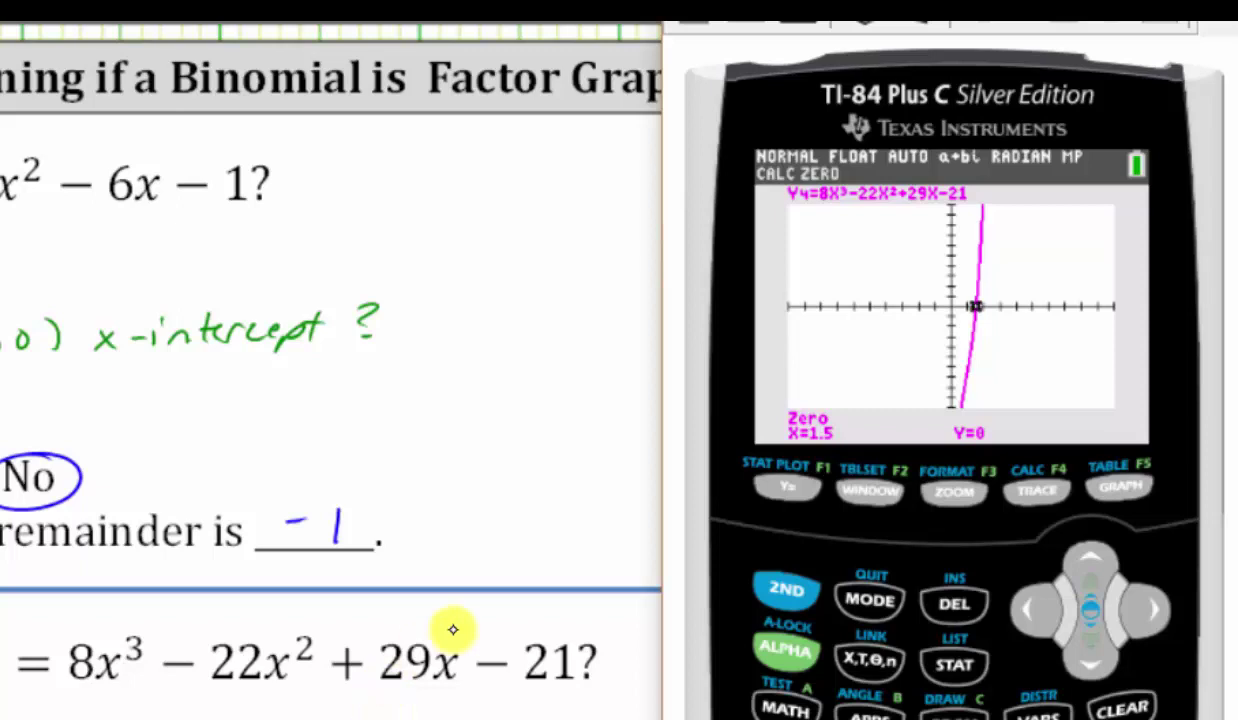
# - Open the TABLE of Y4 values, showing 0 at X = 1.5
pyautogui.click(787, 590)
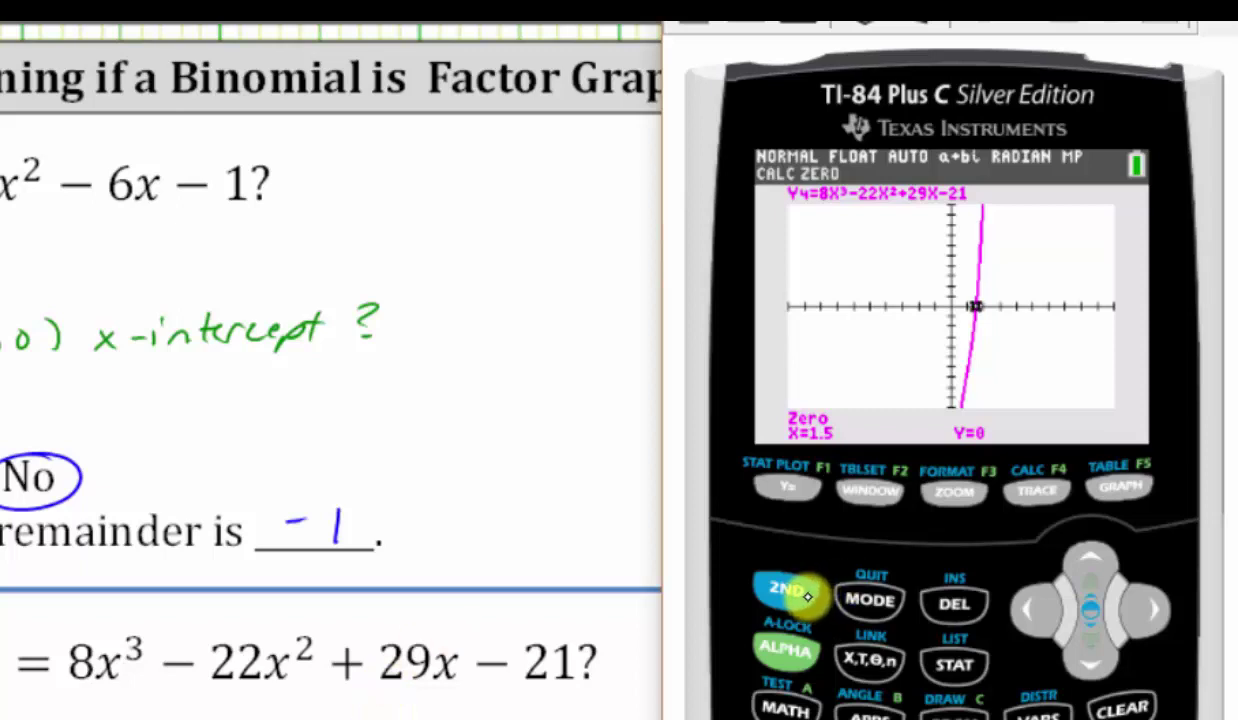
pyautogui.click(1134, 488)
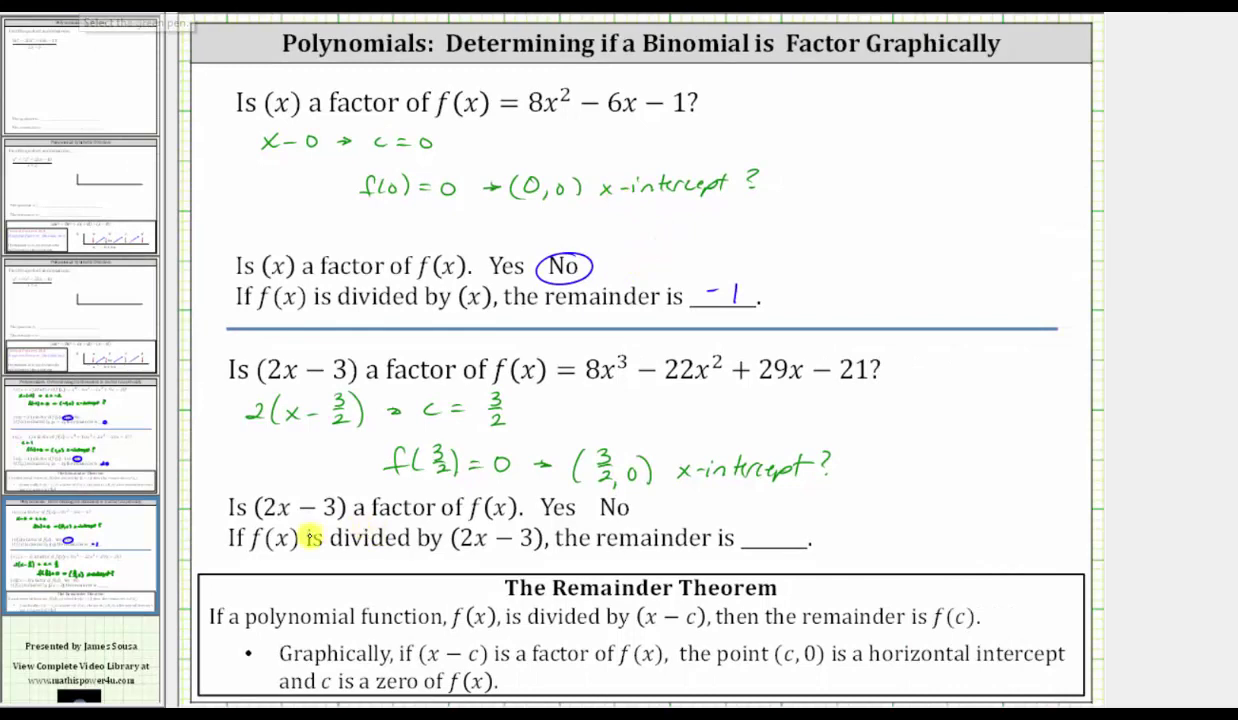
# - Circle Yes in blue and write 0 as the remainder for (2x − 3)
pyautogui.moveTo(576, 500); pyautogui.dragTo(556, 495)
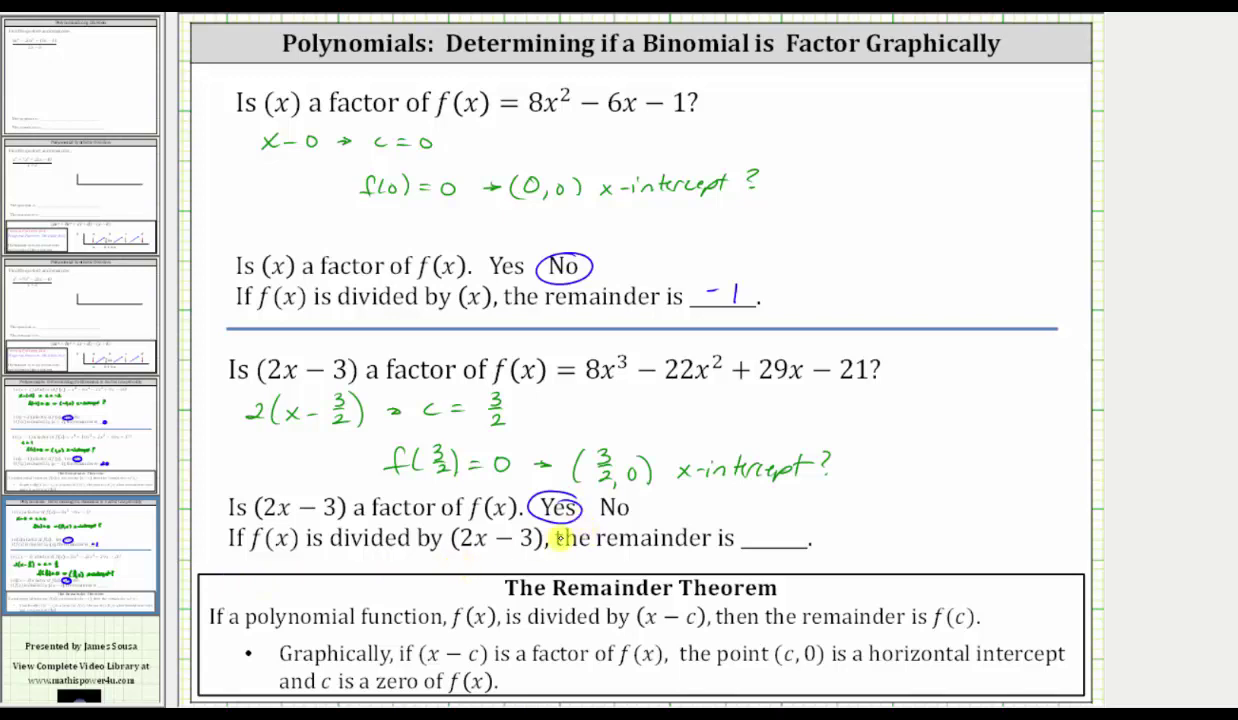
pyautogui.moveTo(775, 527); pyautogui.dragTo(790, 534)
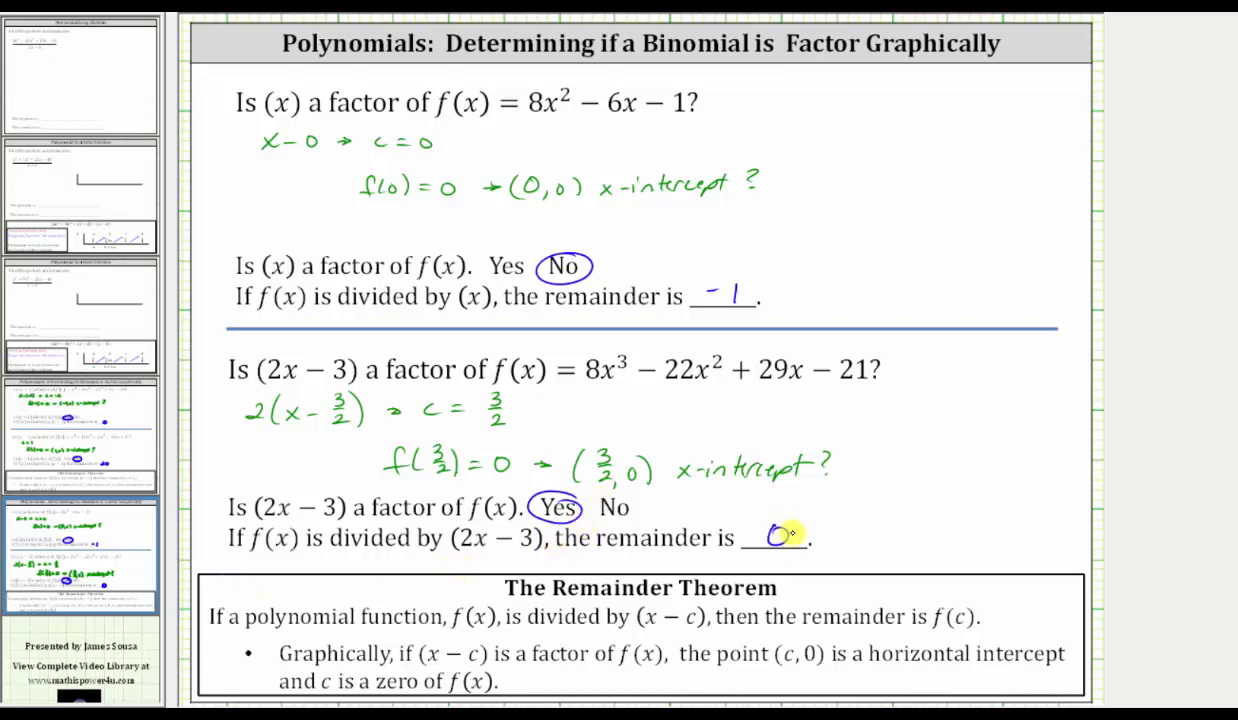